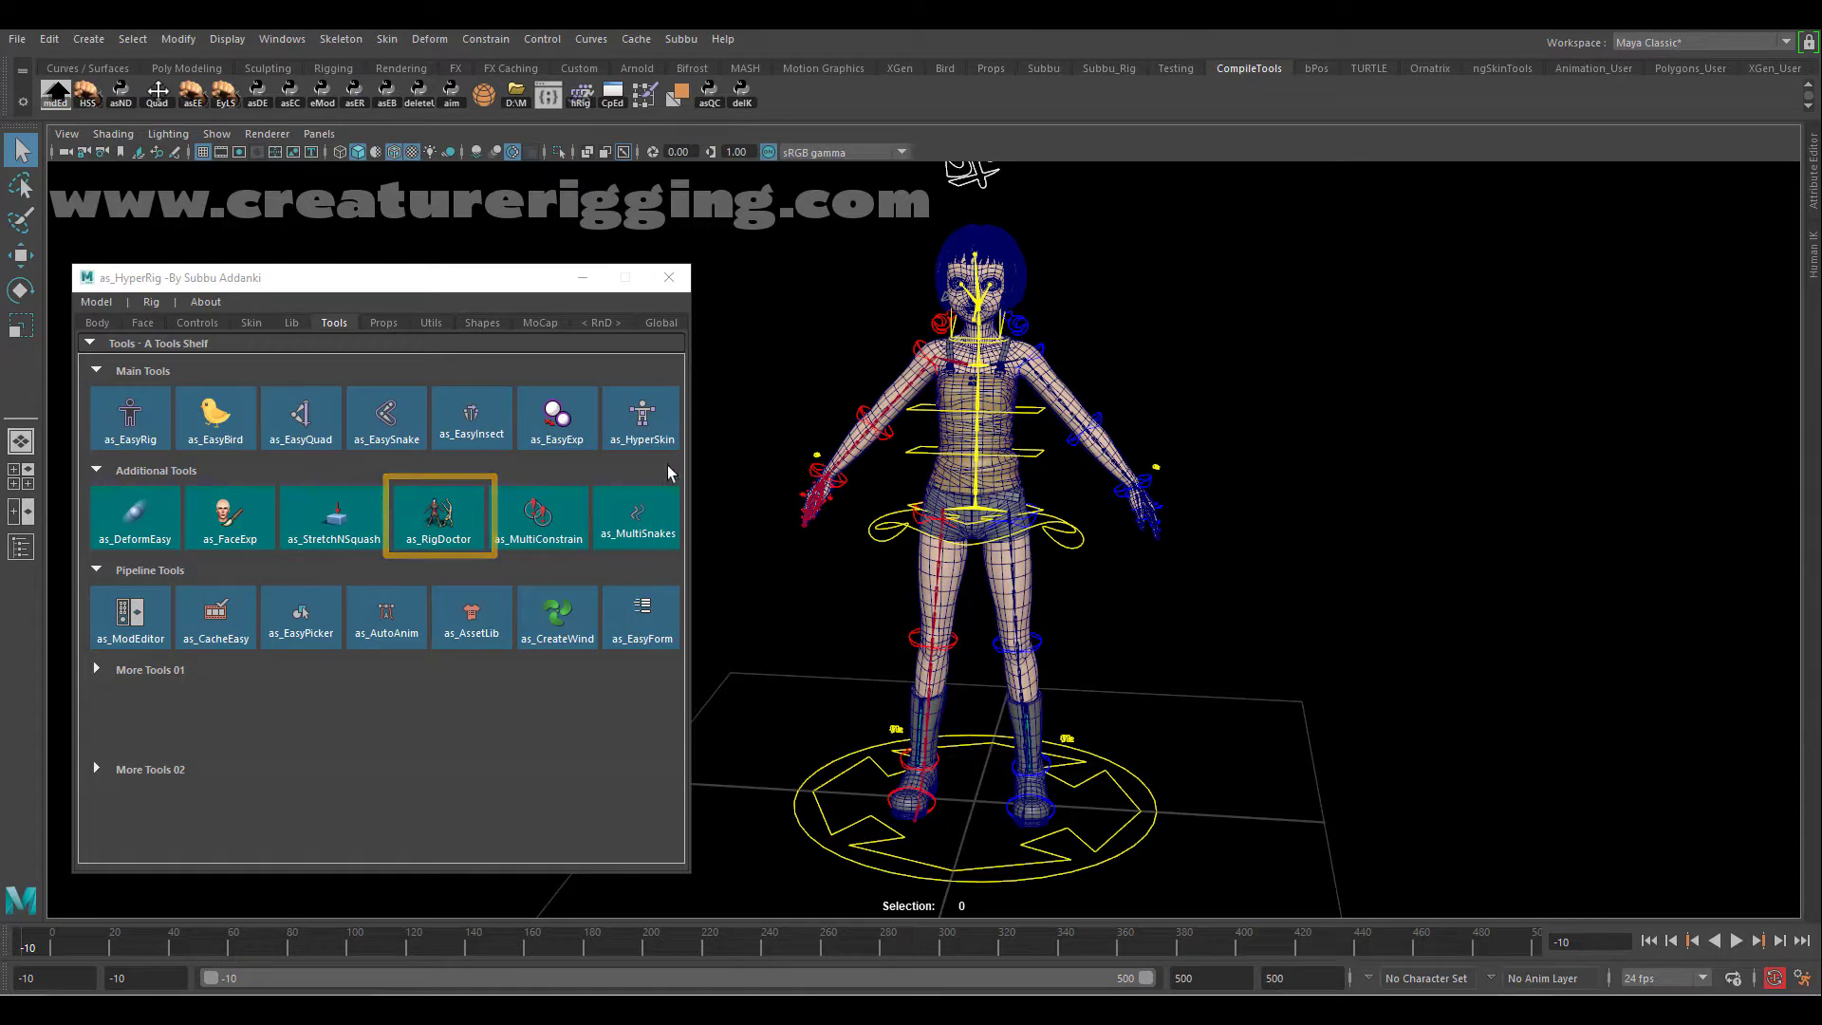
# - Launch as_RigDoctor from the HyperRig shelf and minimize the as_HyperRig tools window
pyautogui.click(428, 531)
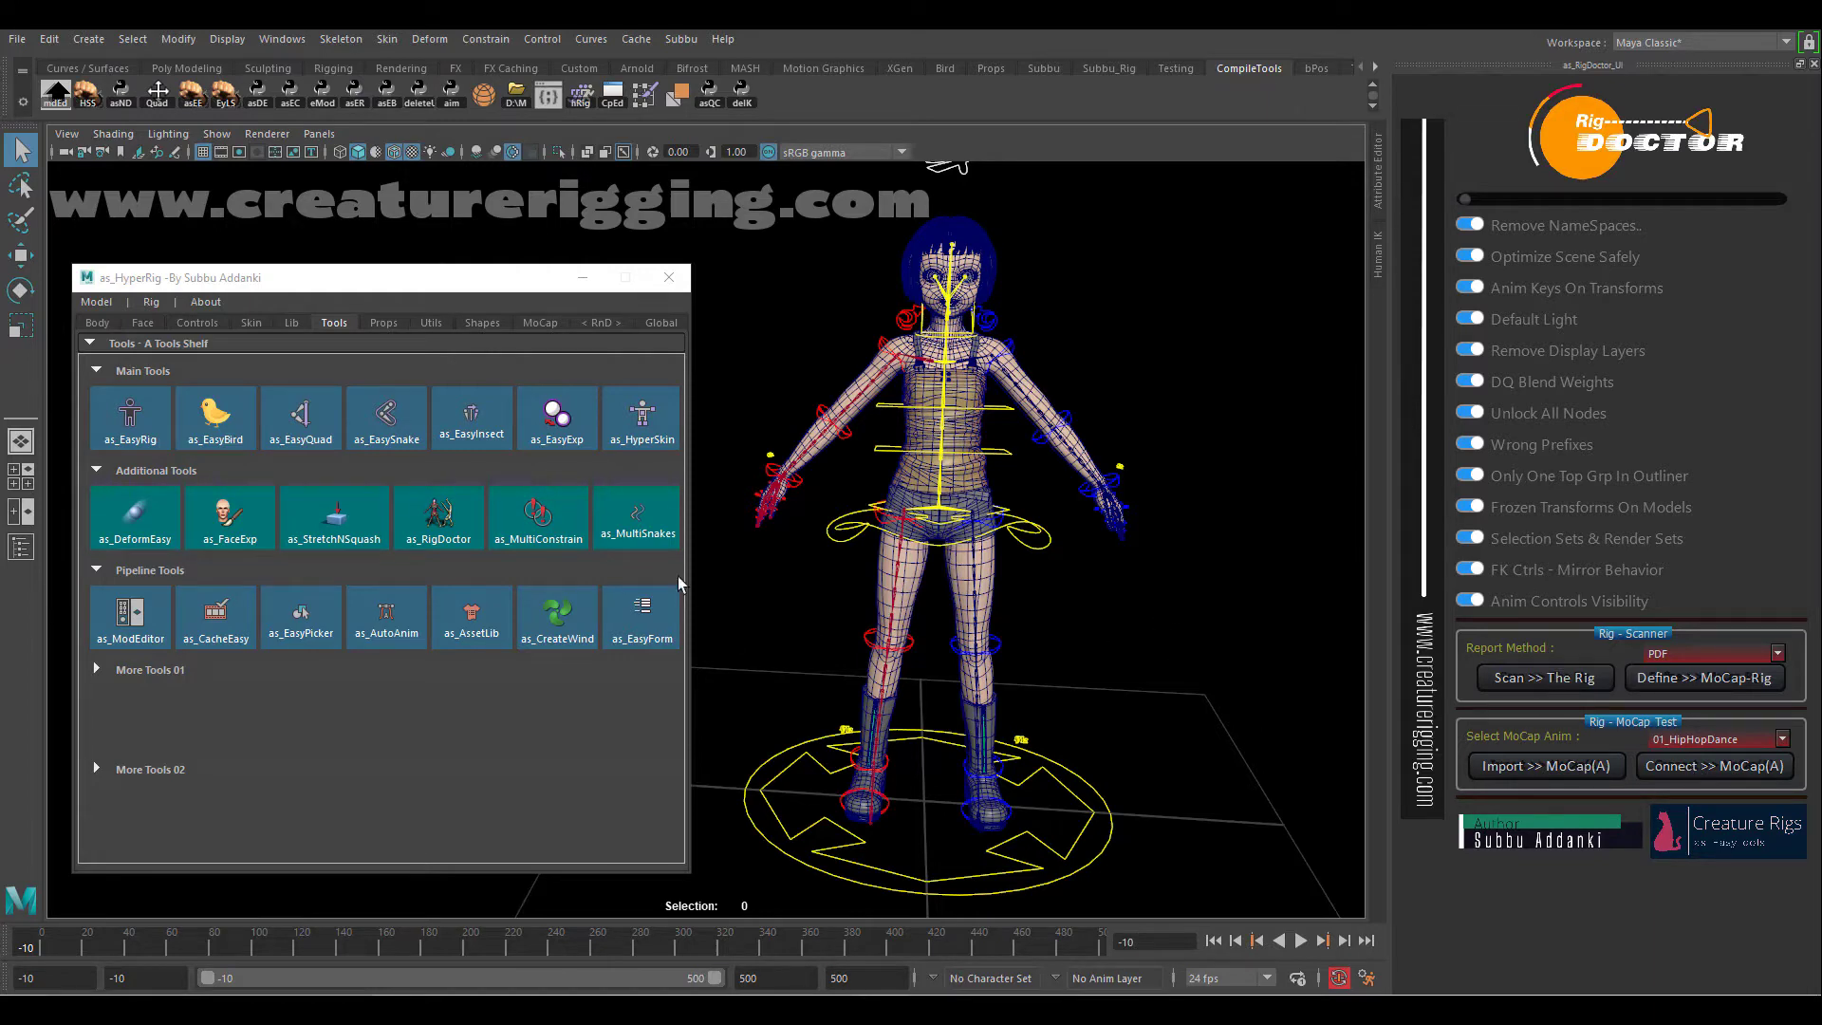
pyautogui.click(583, 277)
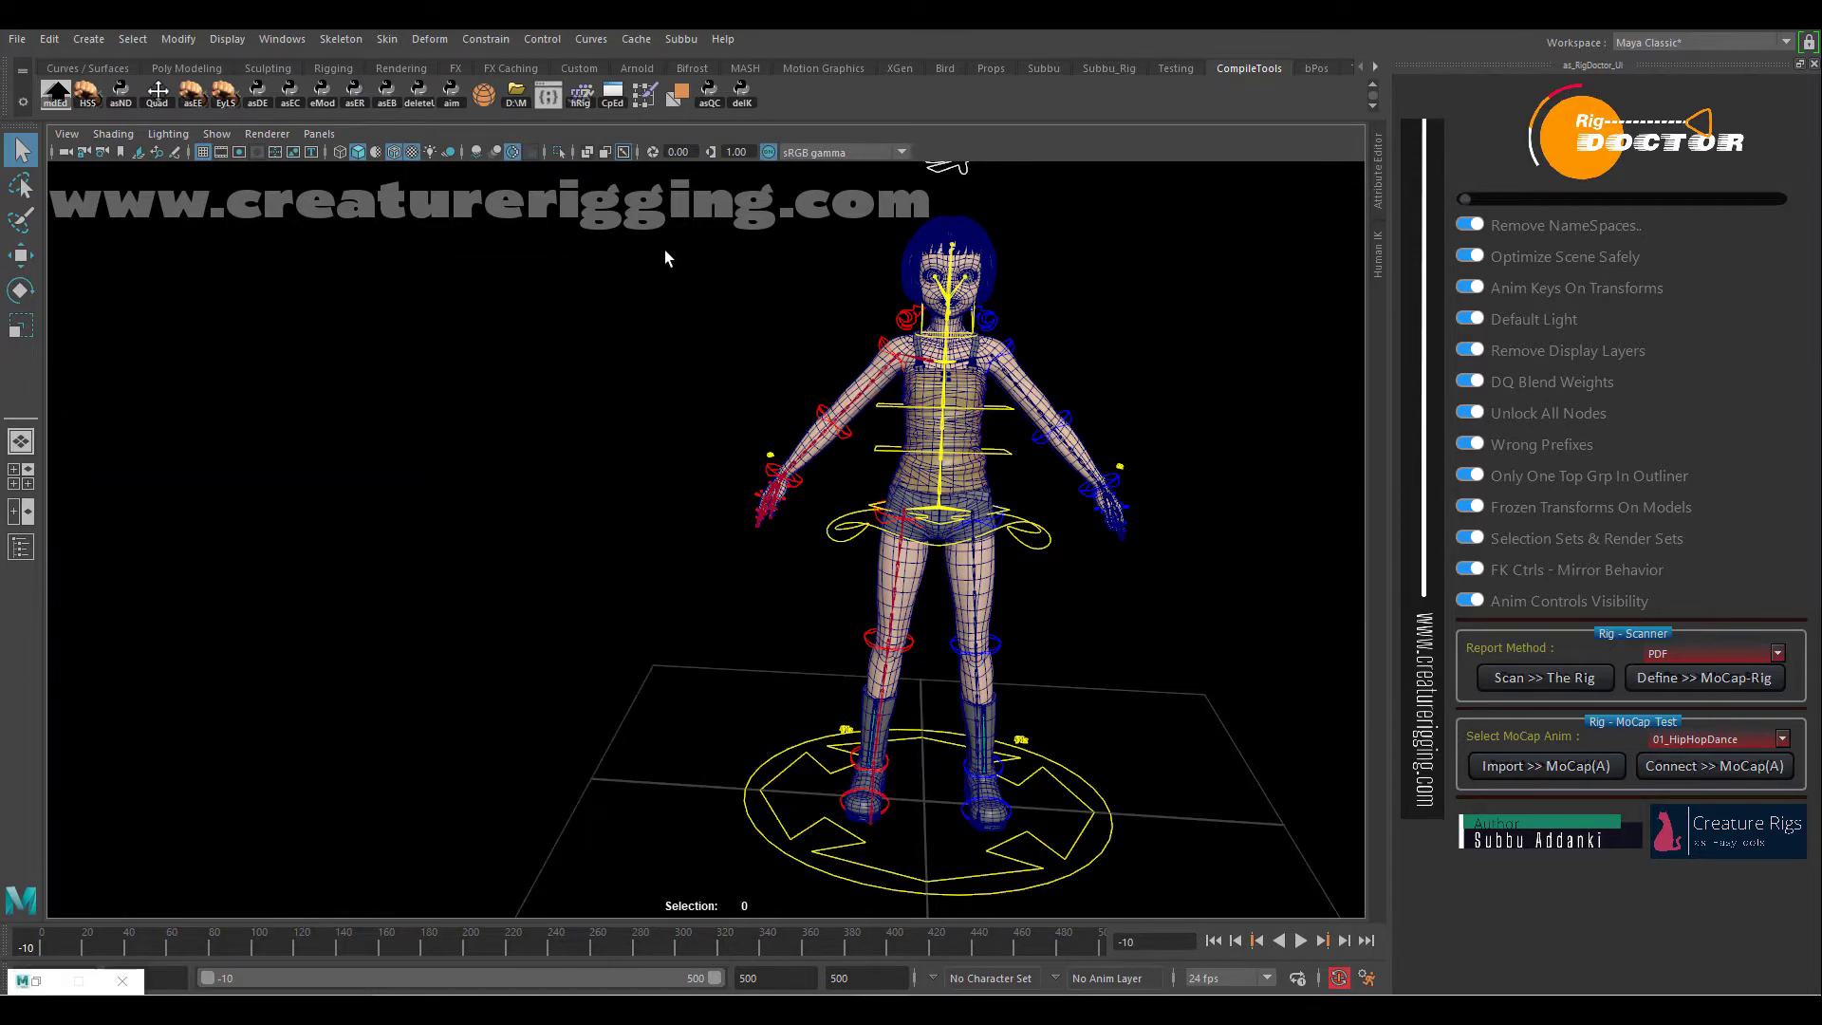
# - Scan the rig, approve the scene-size optimization, and save the QC report as QC-Report.pdf
pyautogui.keyDown('alt'); pyautogui.moveTo(710, 285); pyautogui.dragTo(712, 340, button='middle'); pyautogui.keyUp('alt')
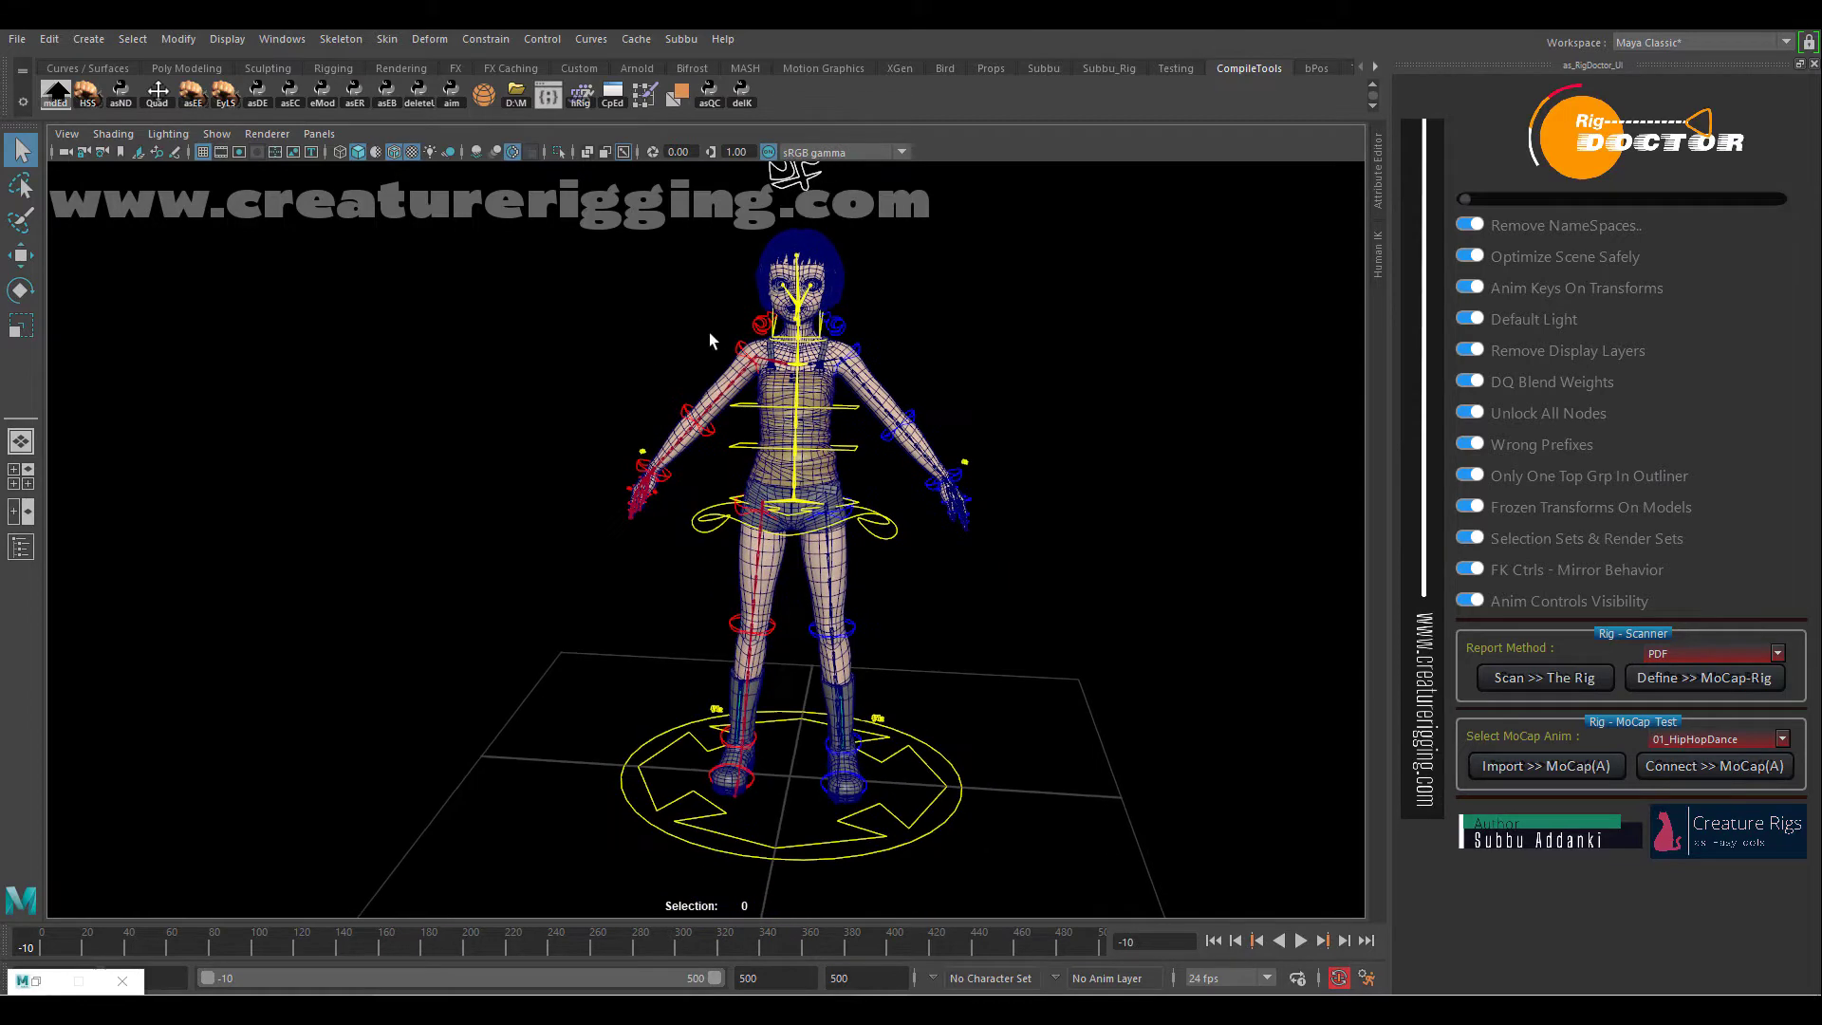
pyautogui.click(1541, 680)
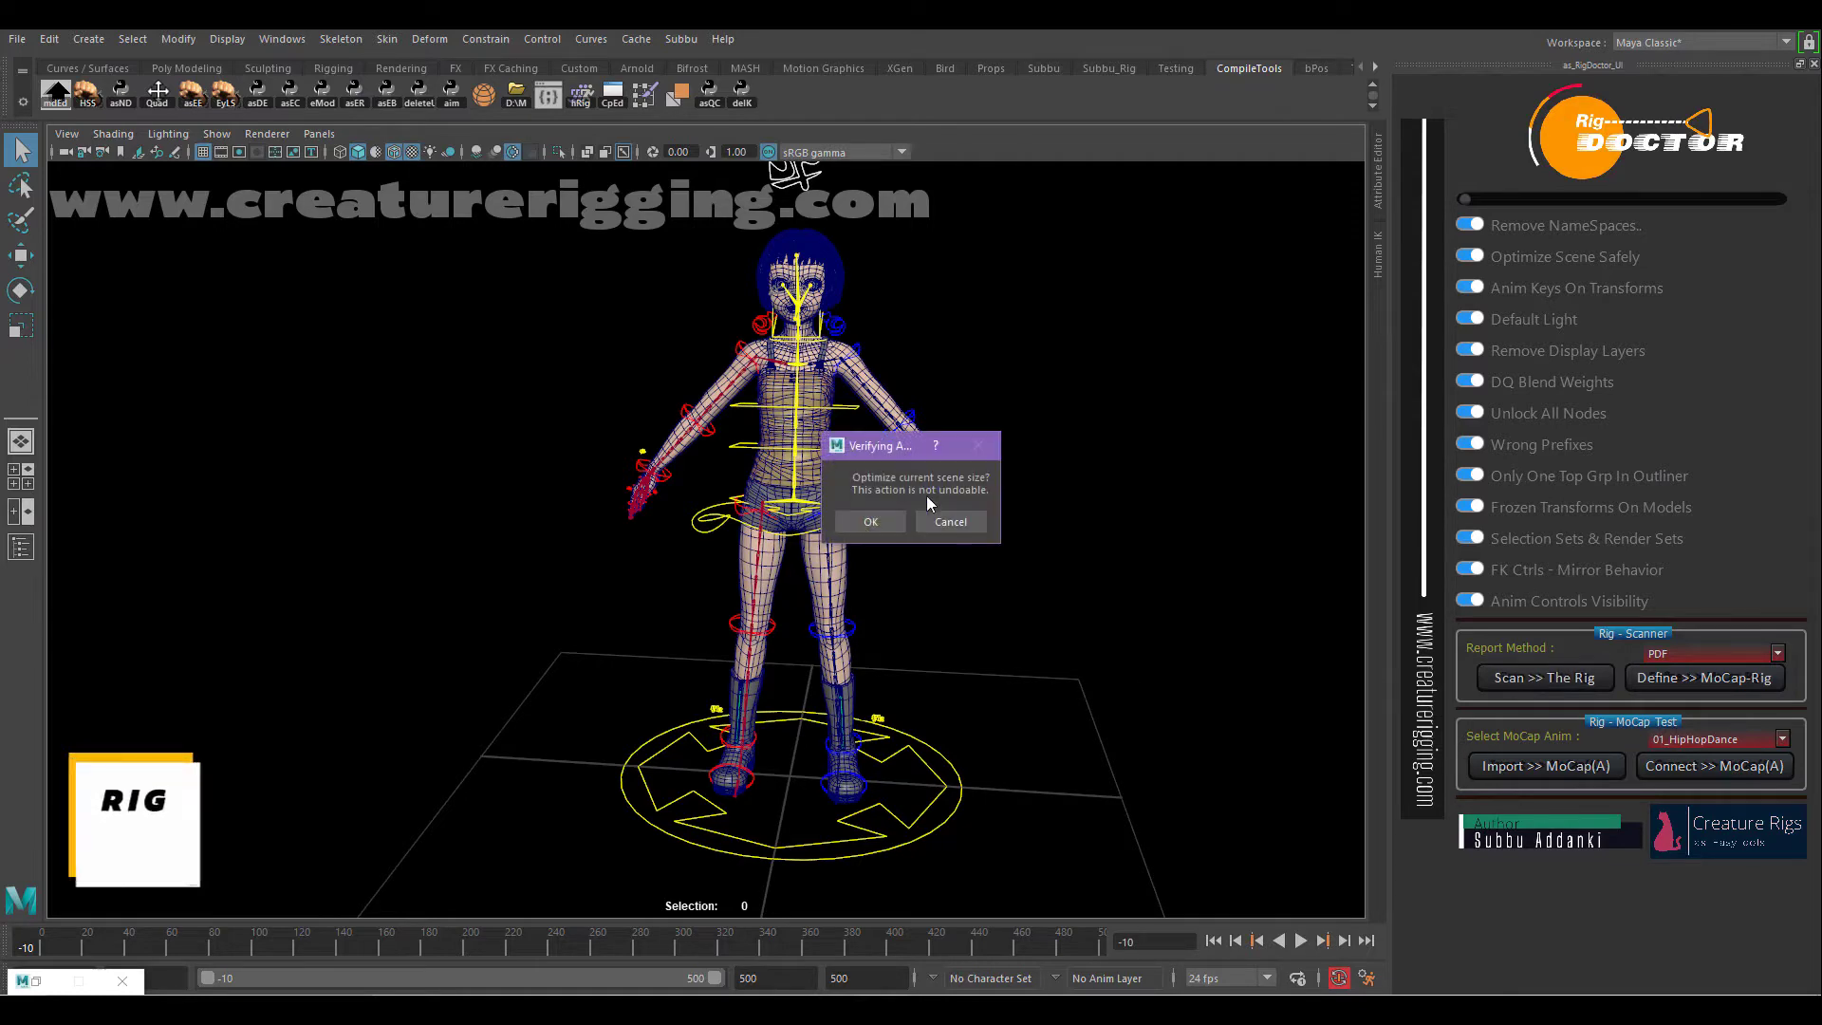
pyautogui.click(871, 521)
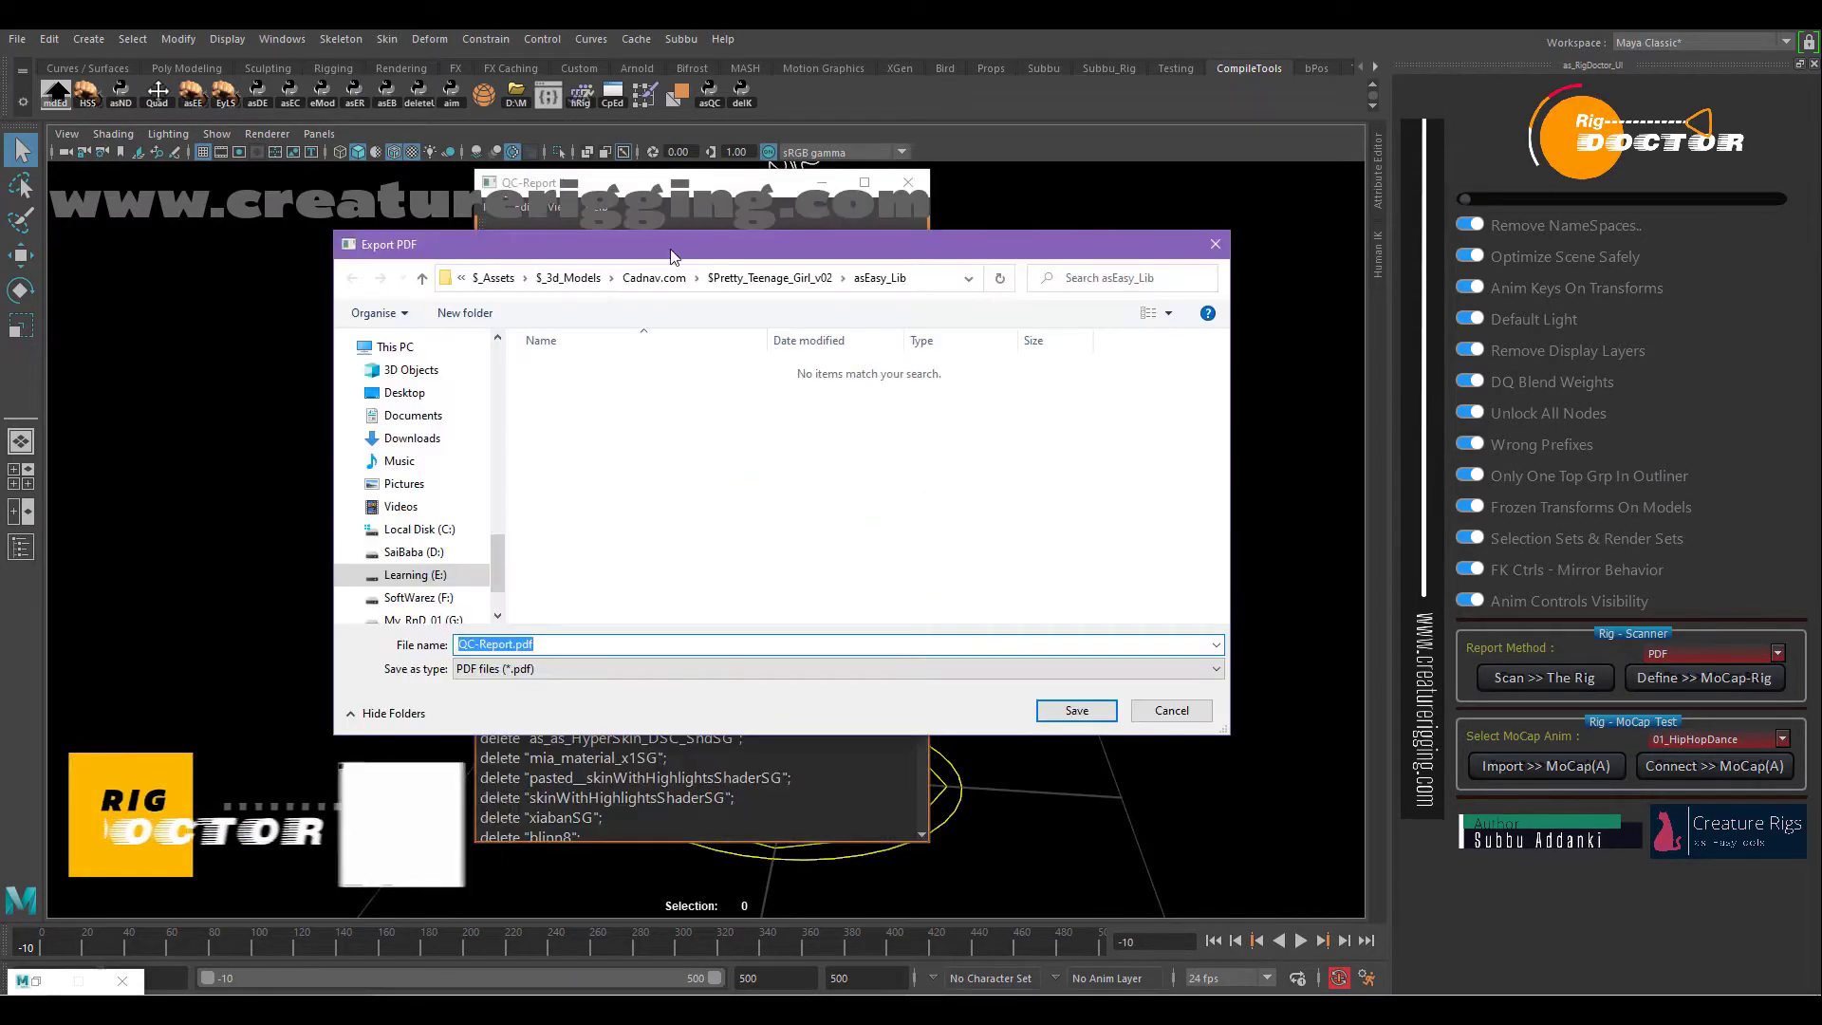
pyautogui.moveTo(672, 255); pyautogui.dragTo(708, 261)
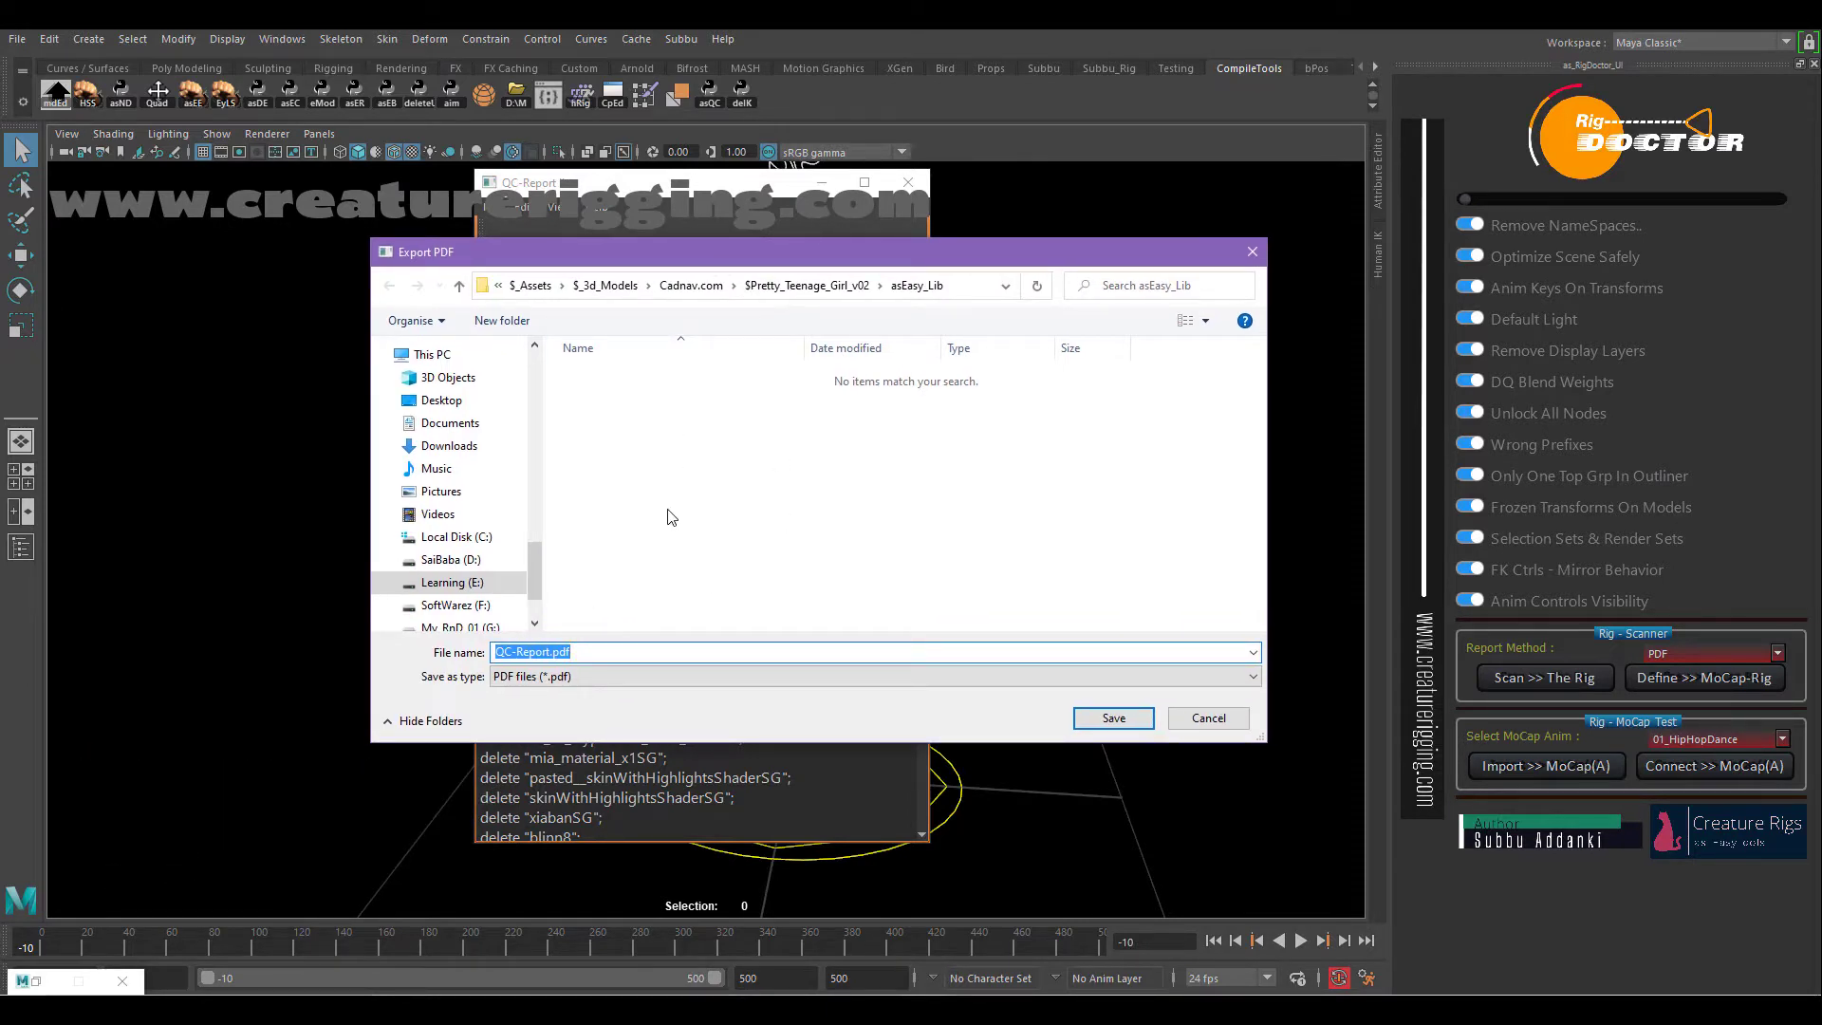
pyautogui.click(1106, 718)
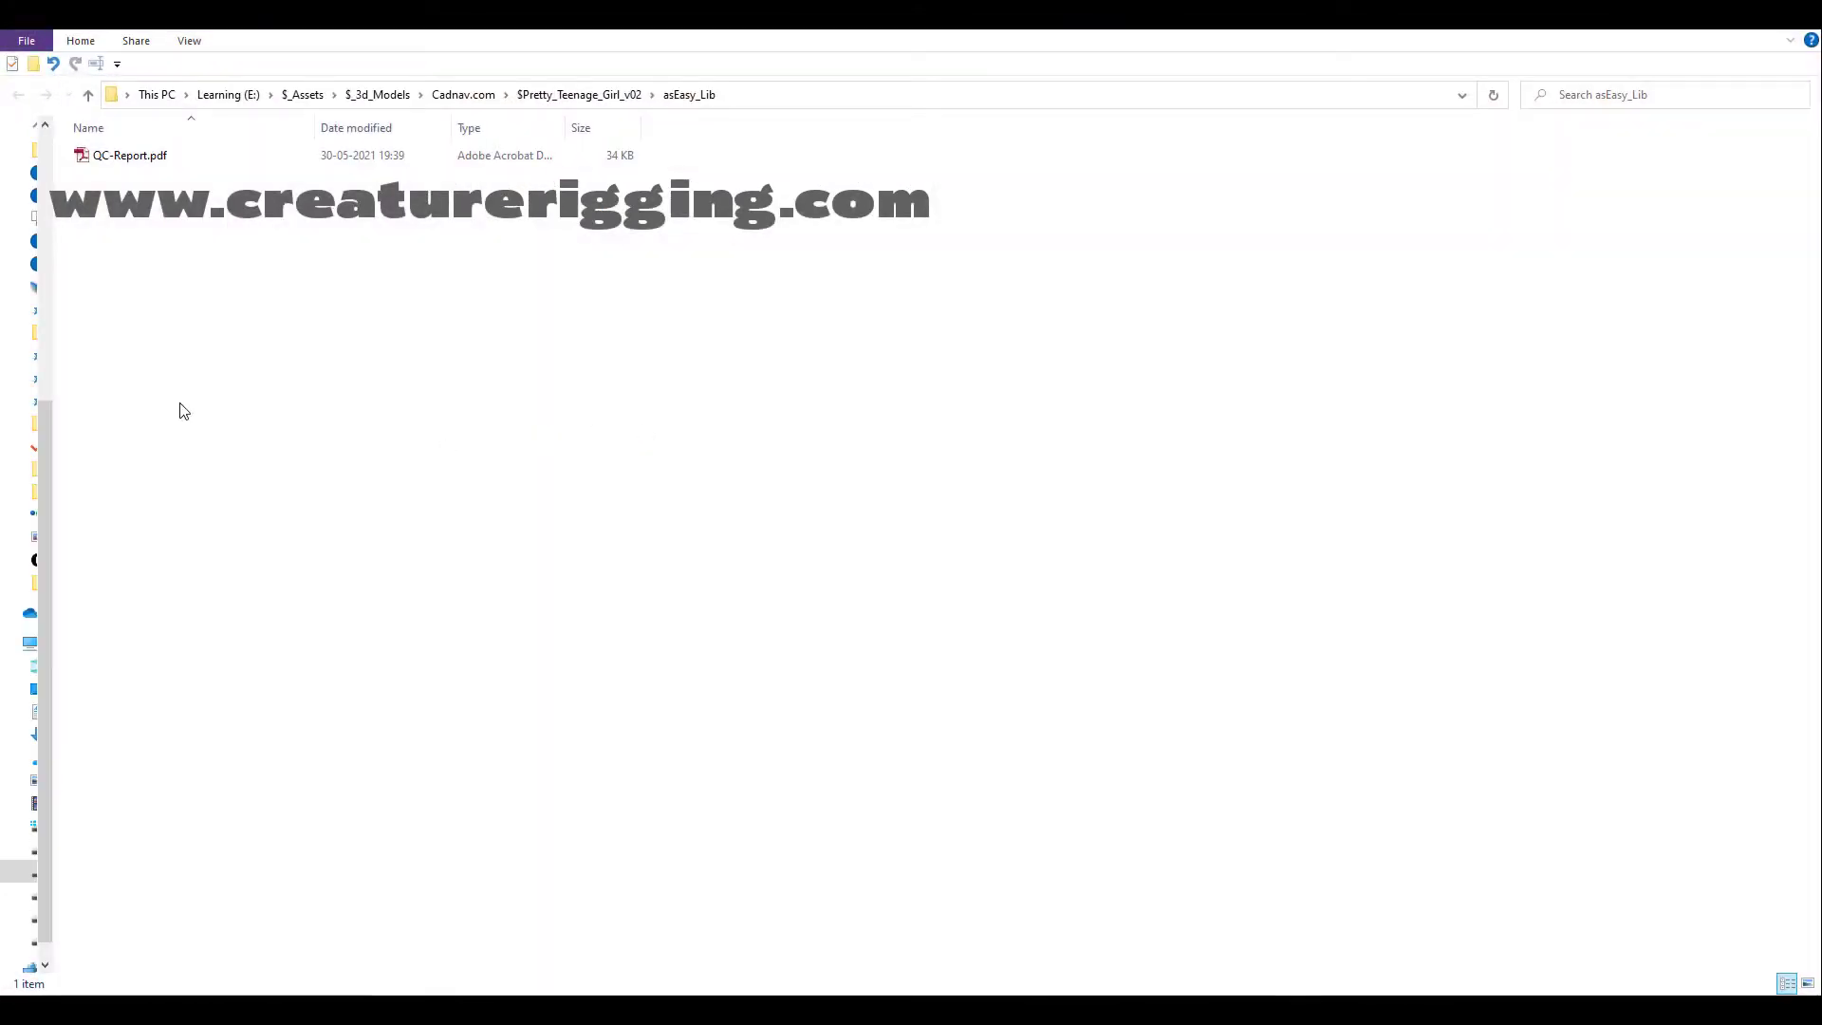
# - Open QC-Report.pdf in Acrobat, scroll through all 14 pages, then close Acrobat
pyautogui.doubleClick(124, 155)
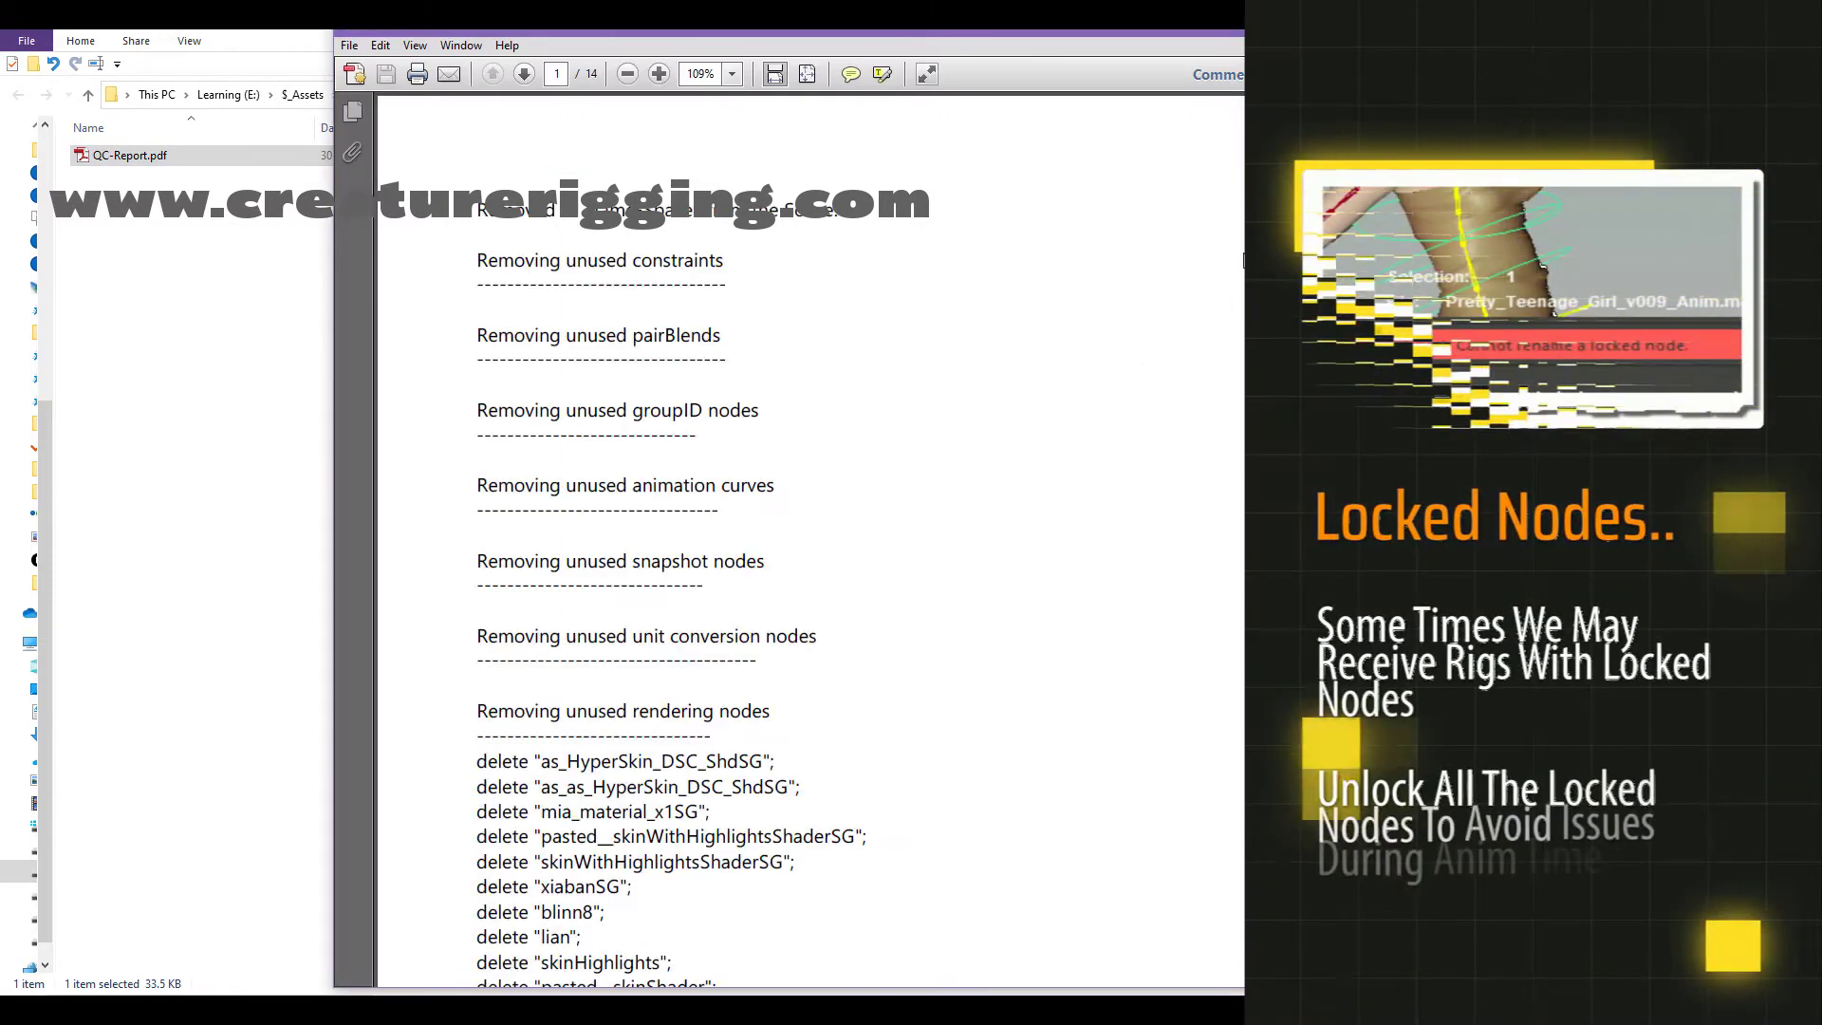
pyautogui.moveTo(1327, 128); pyautogui.dragTo(1353, 961)
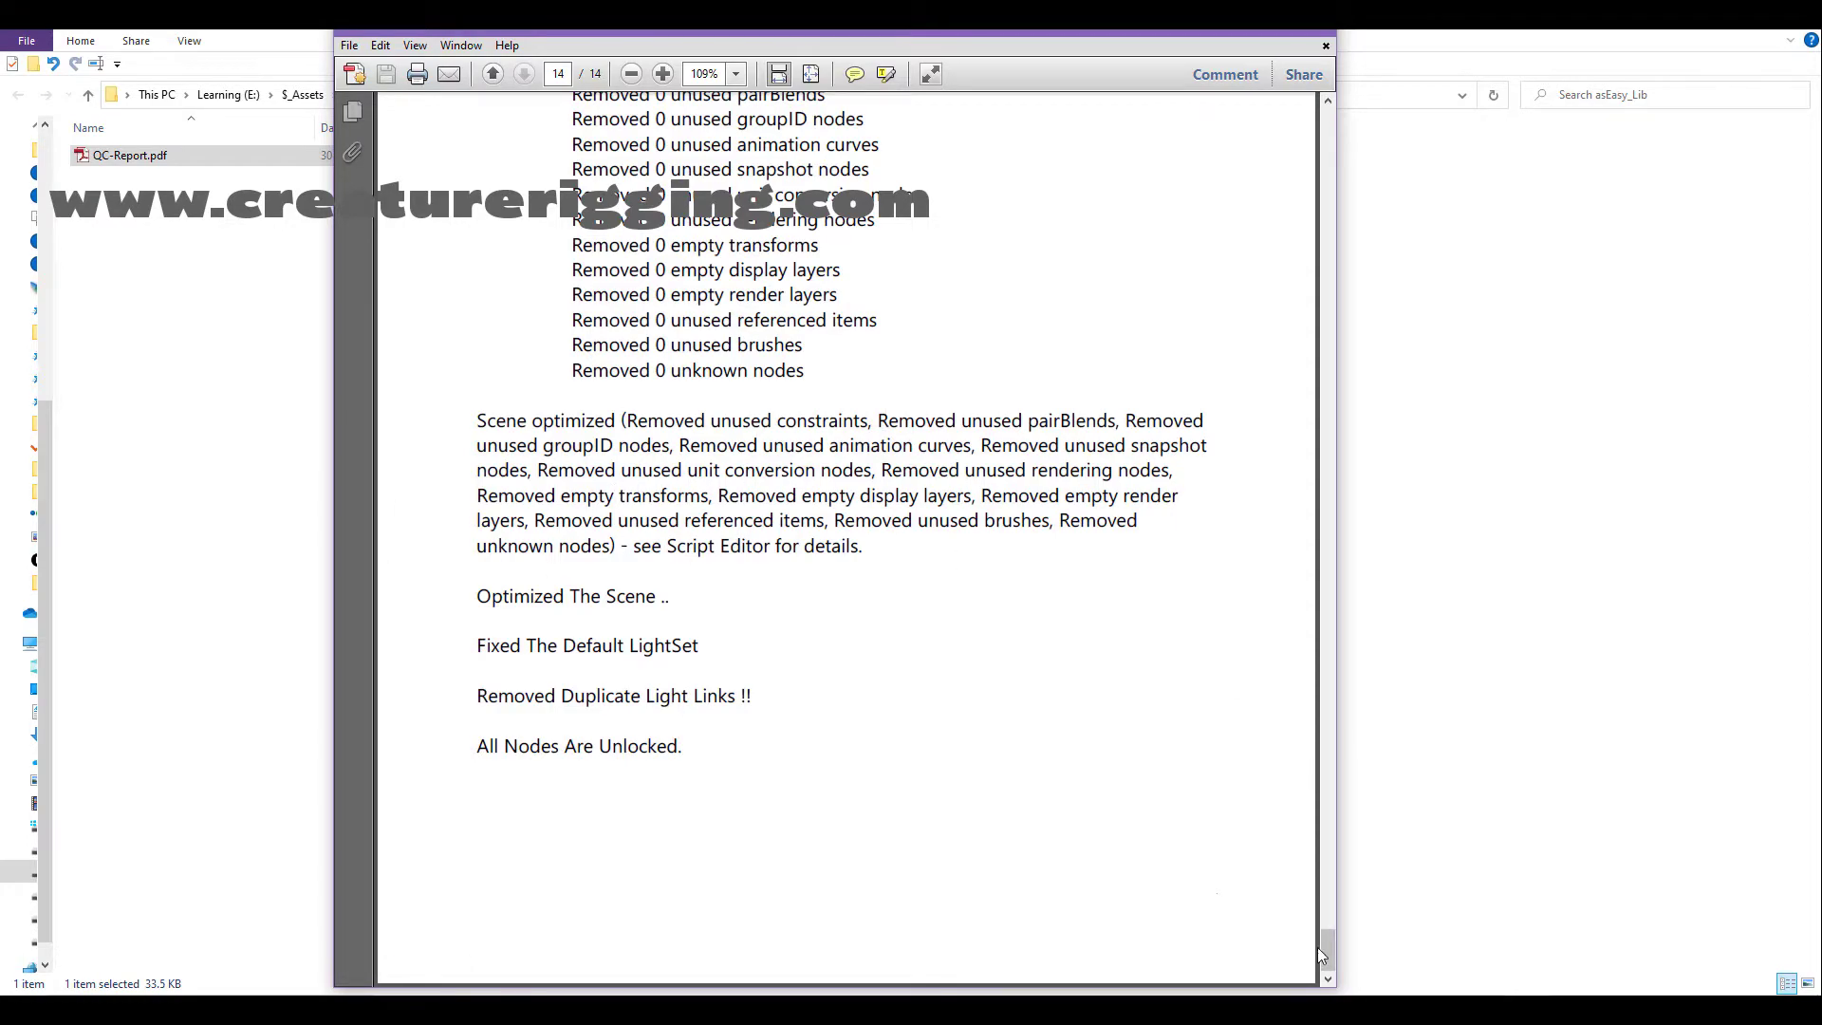
pyautogui.moveTo(1328, 949); pyautogui.dragTo(1324, 106)
pyautogui.hotkey('ctrl', 'q')
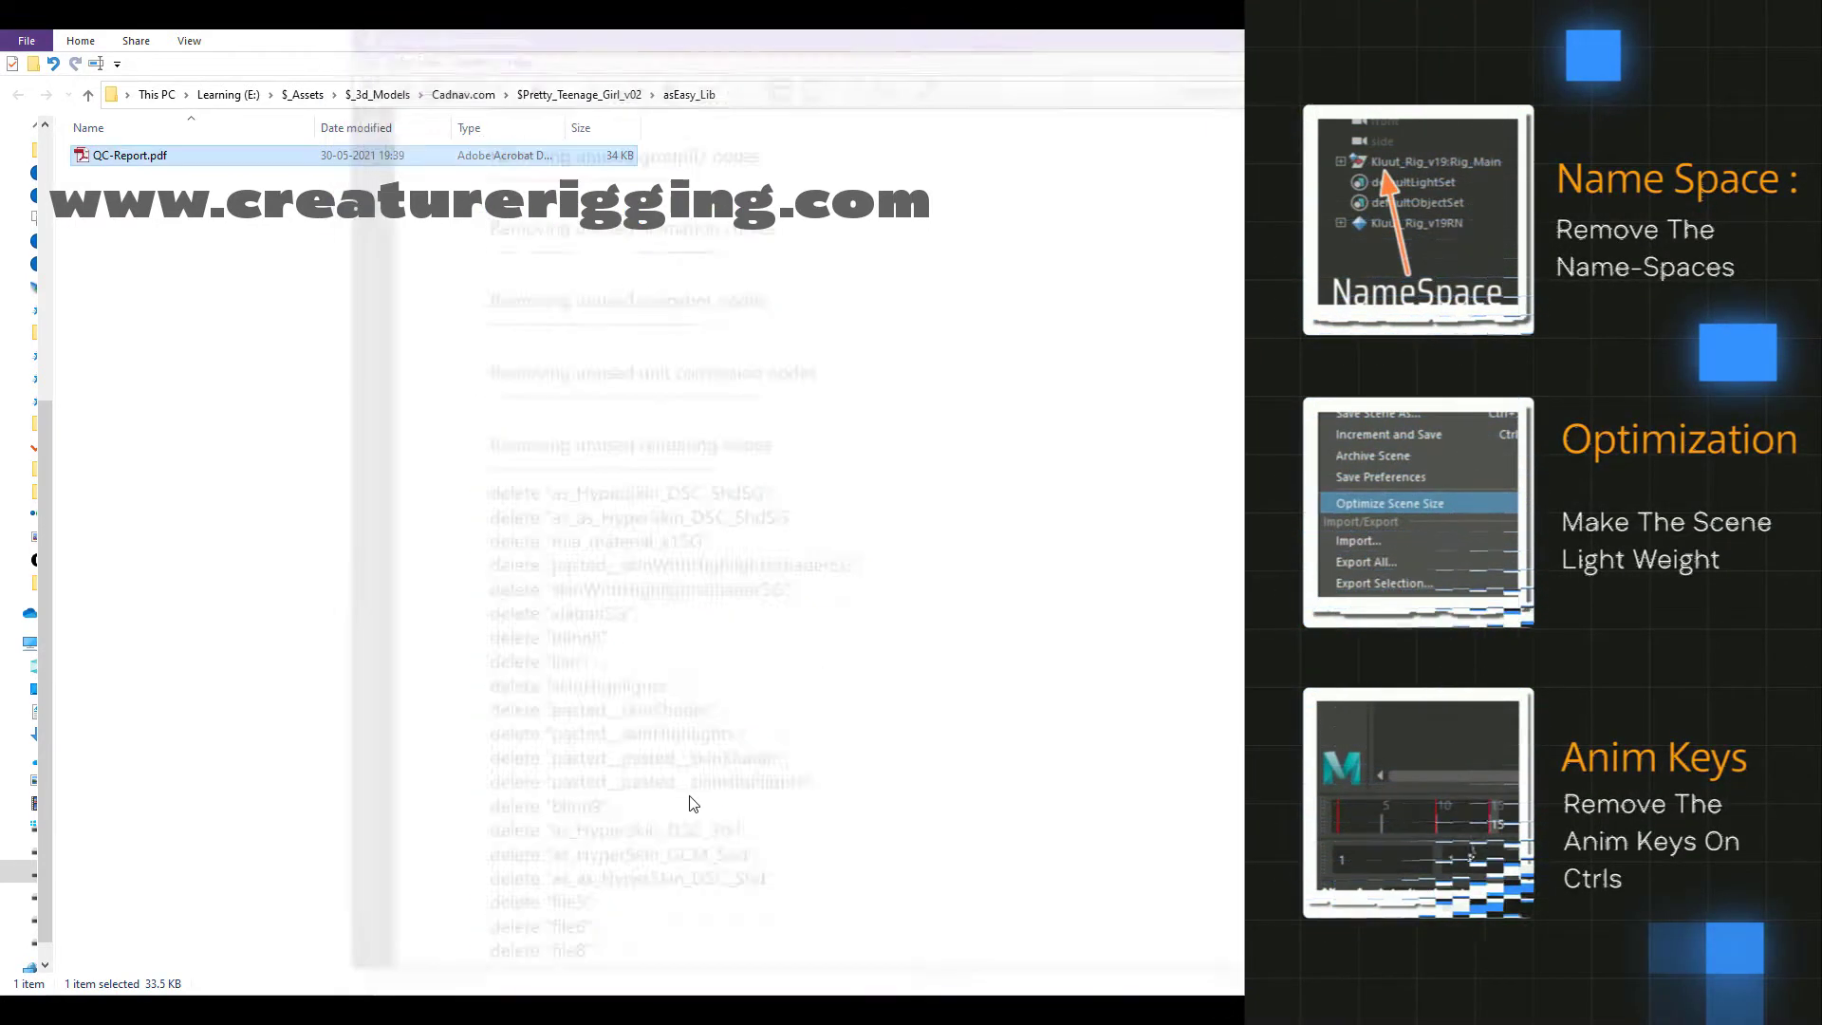
pyautogui.click(674, 801)
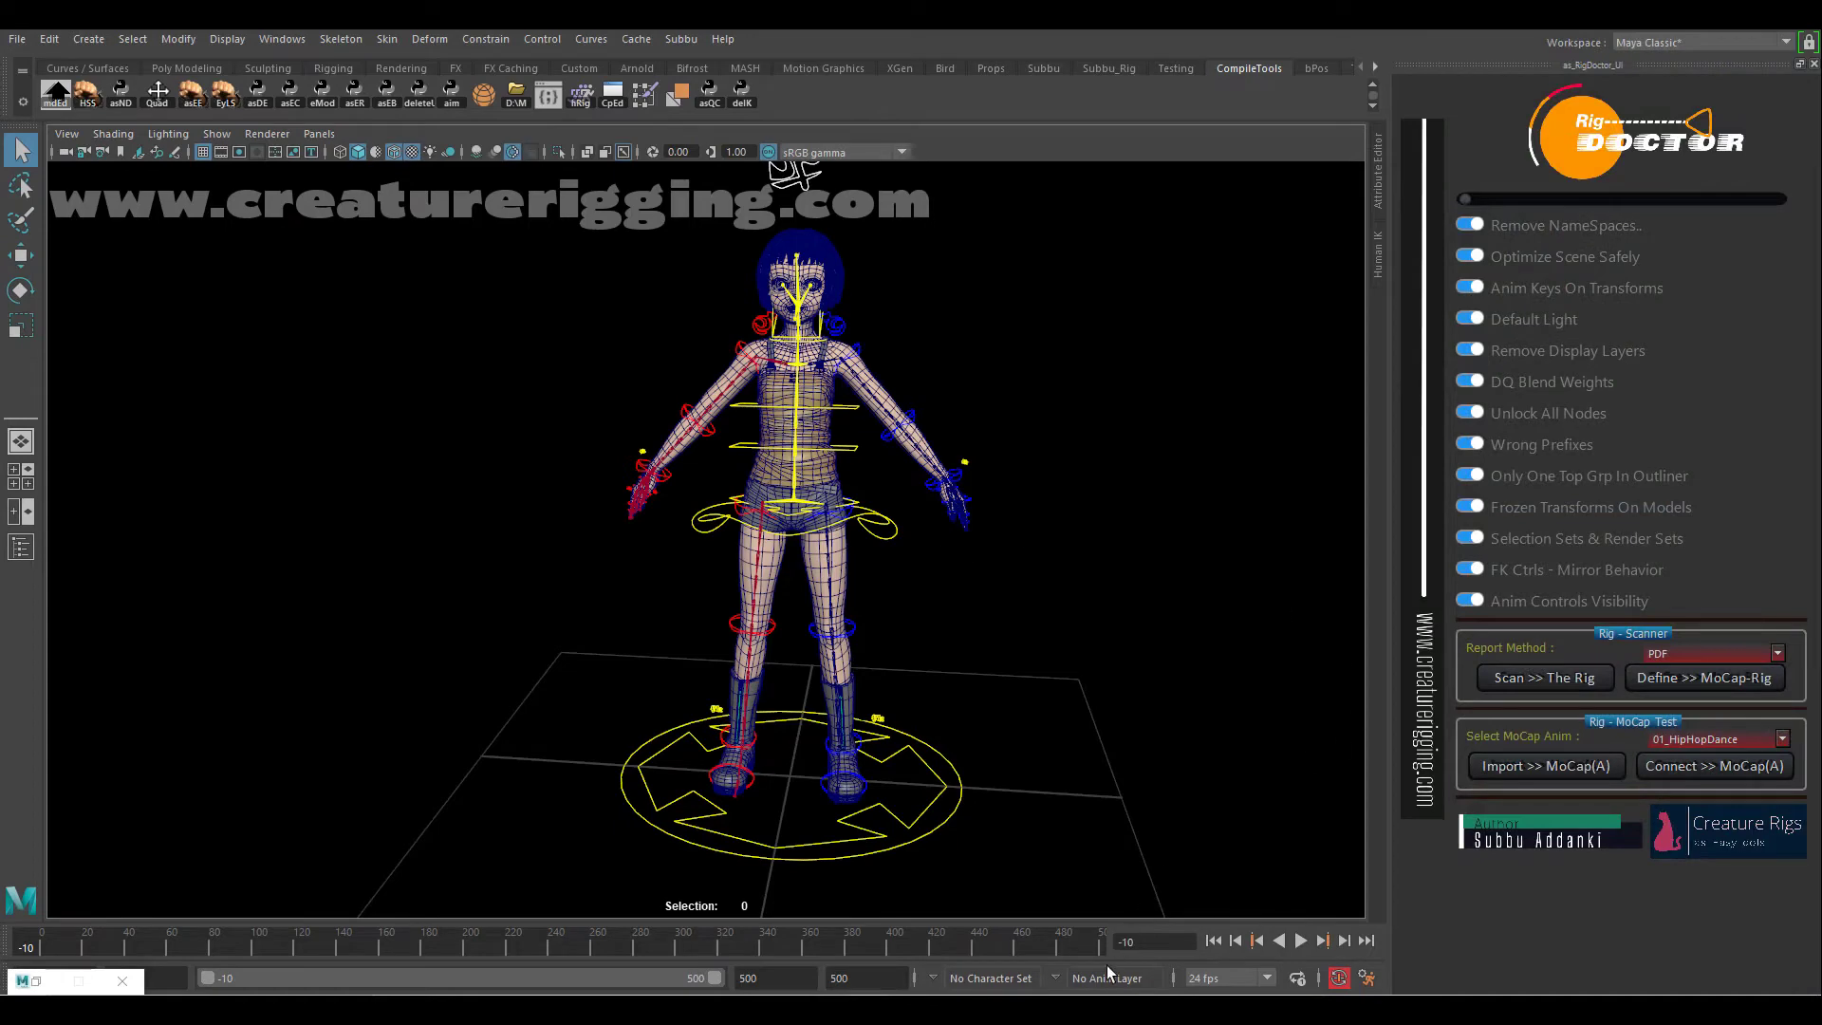
pyautogui.click(35, 980)
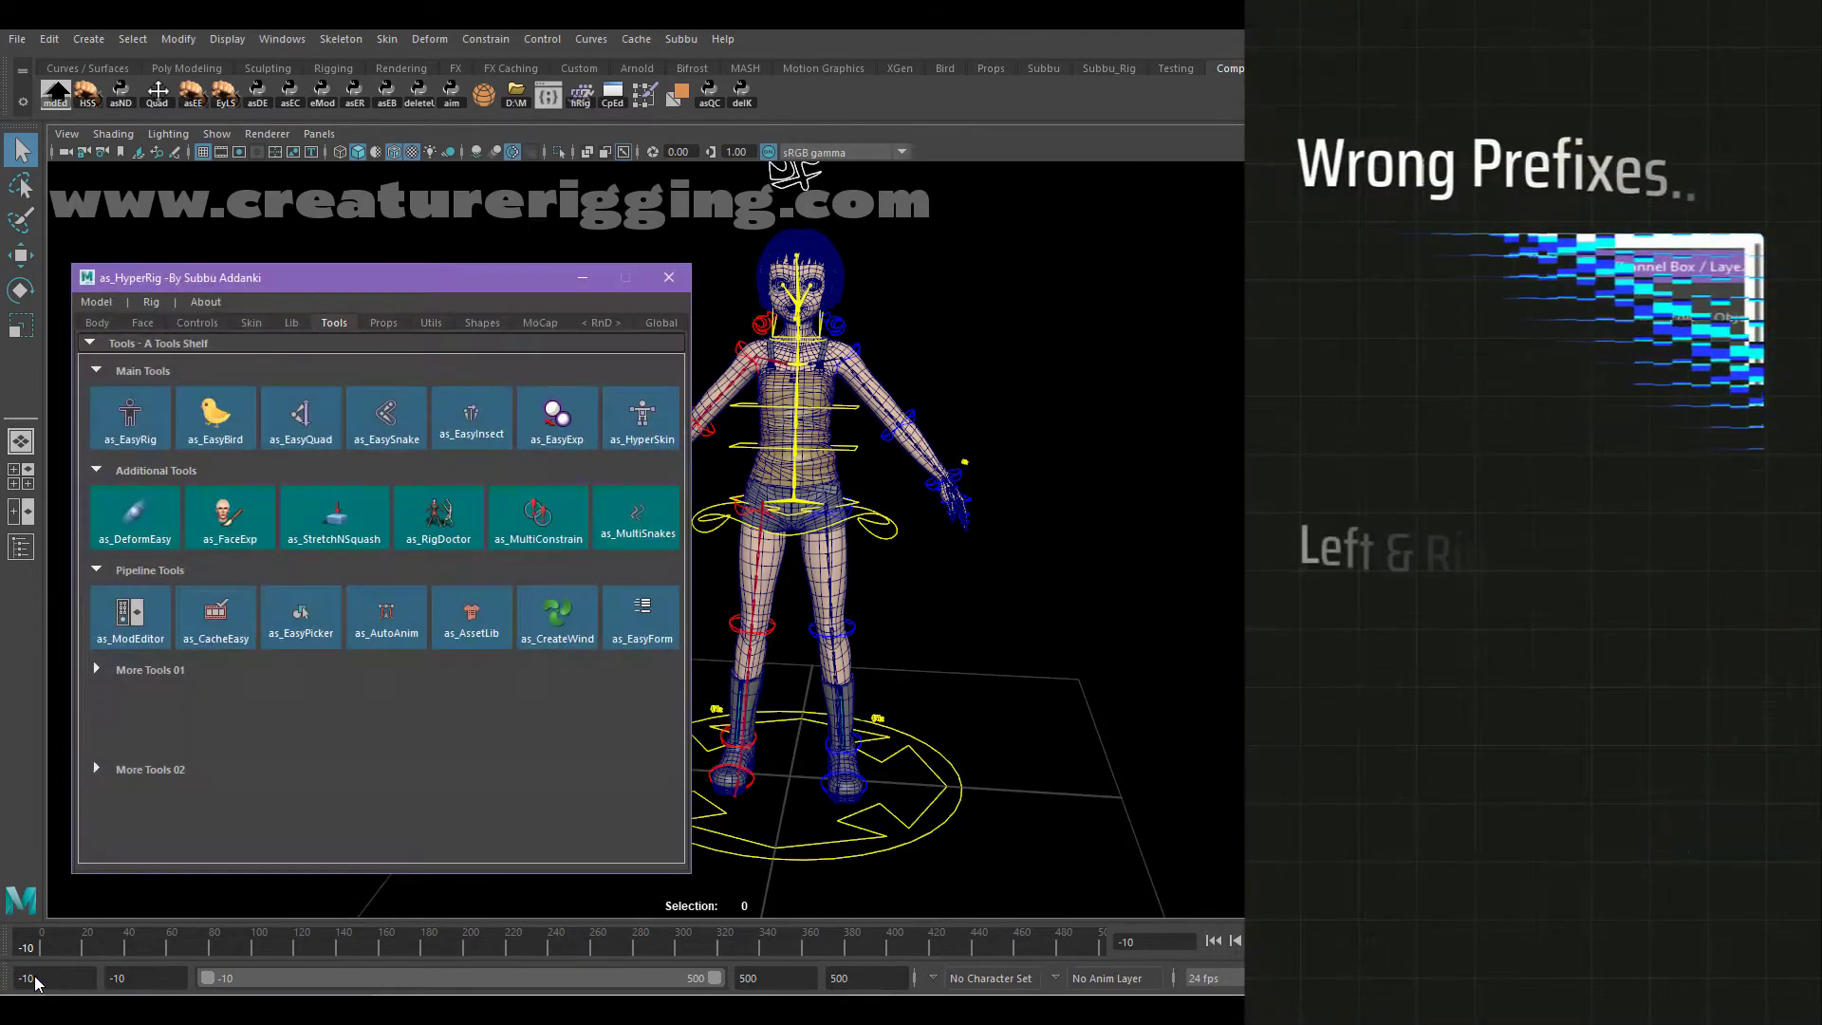
pyautogui.click(572, 279)
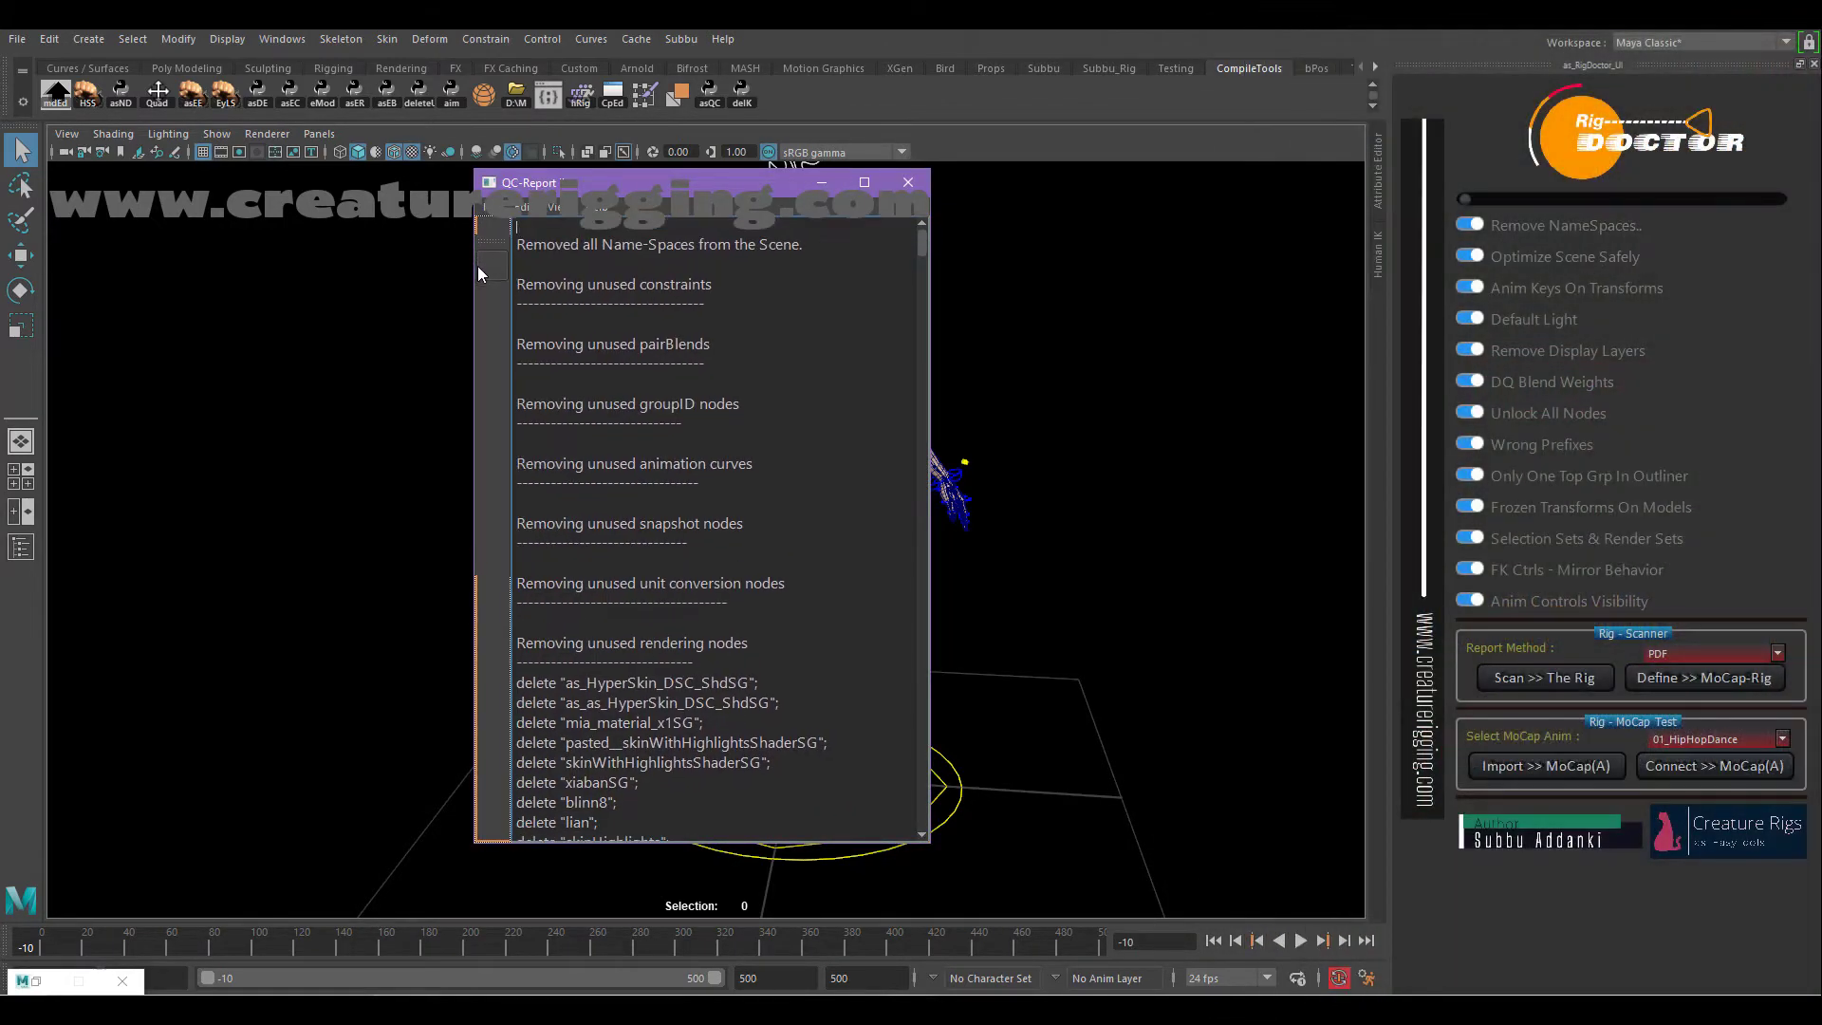
pyautogui.moveTo(712, 185); pyautogui.dragTo(835, 229)
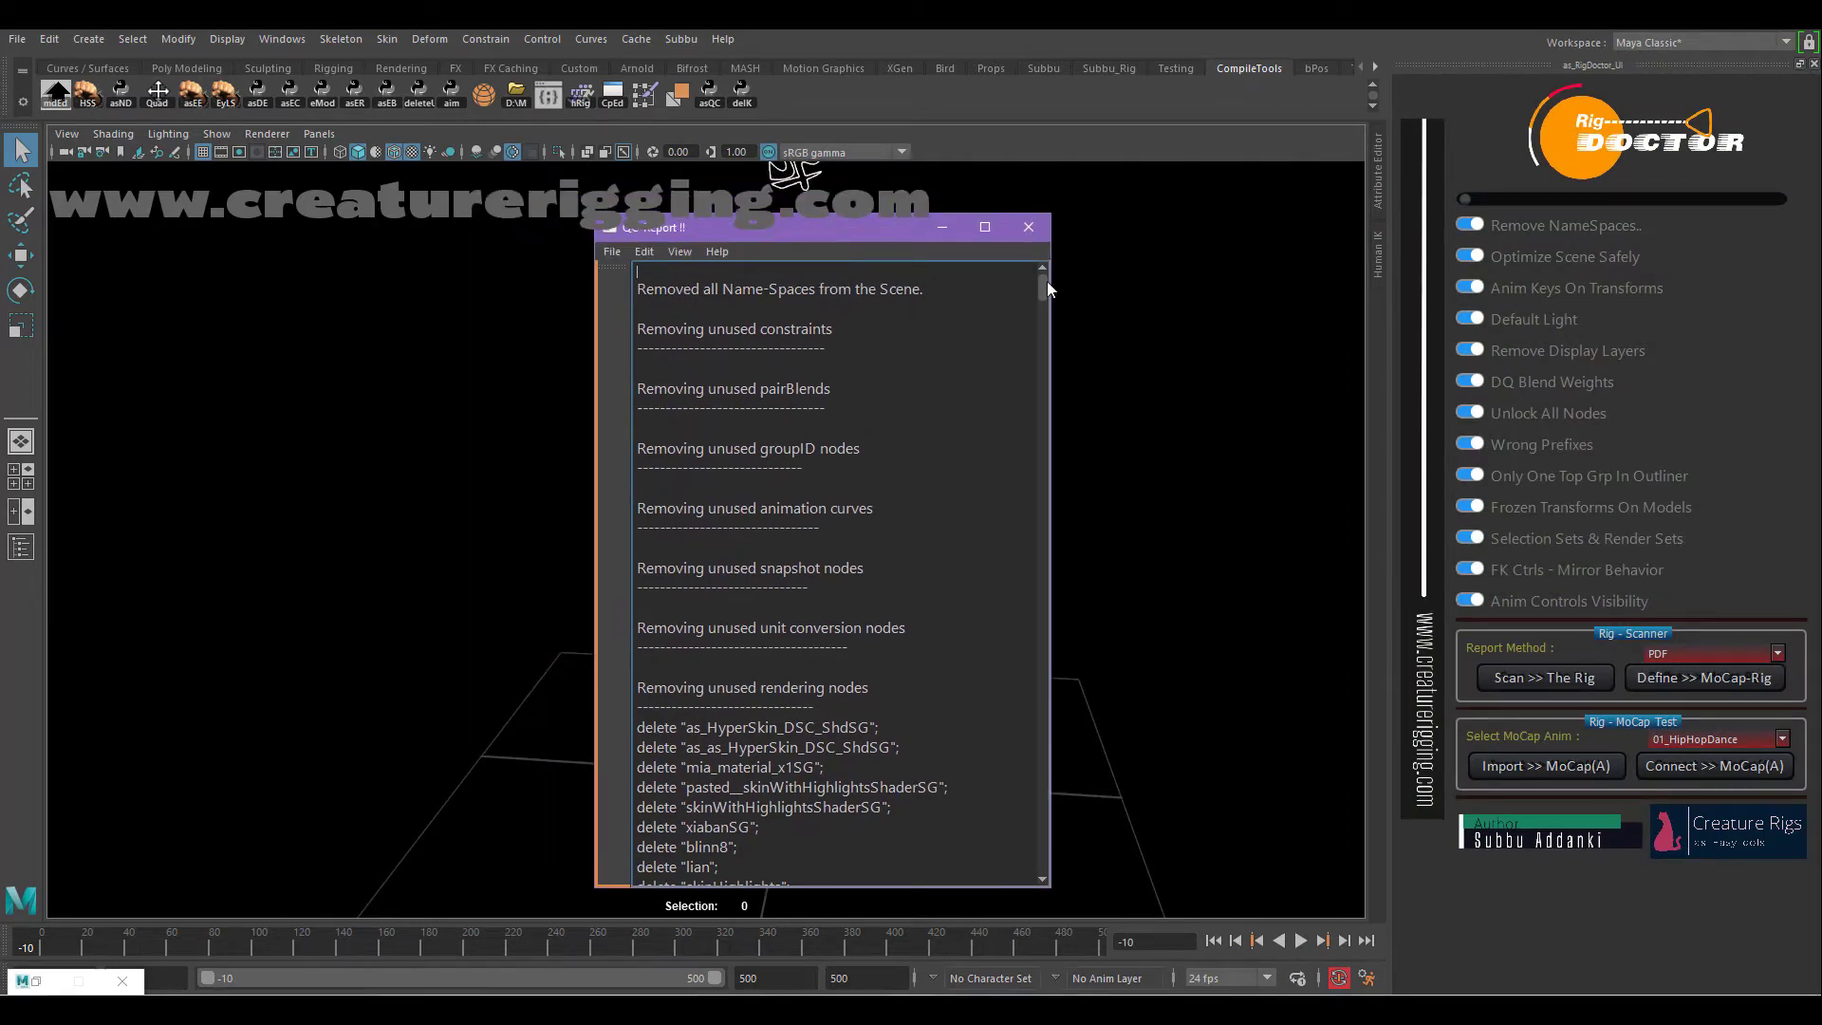
pyautogui.moveTo(1042, 285); pyautogui.dragTo(1023, 858)
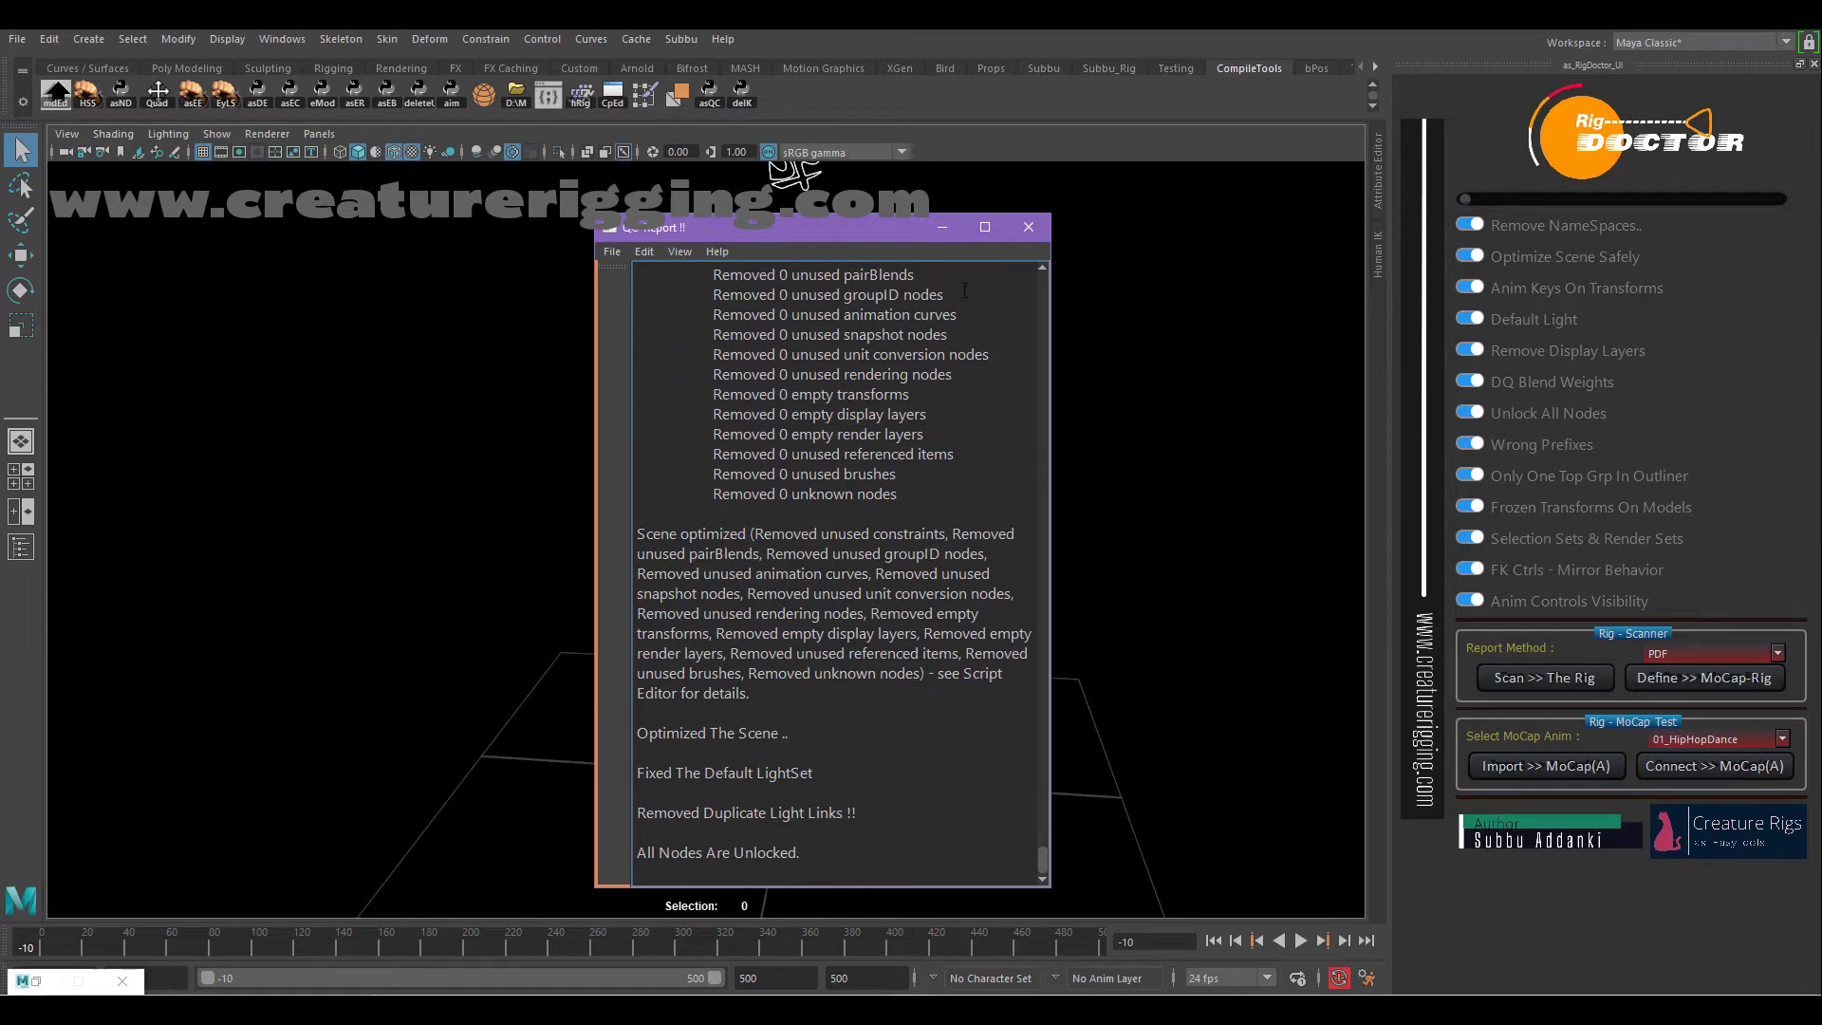
pyautogui.click(1025, 228)
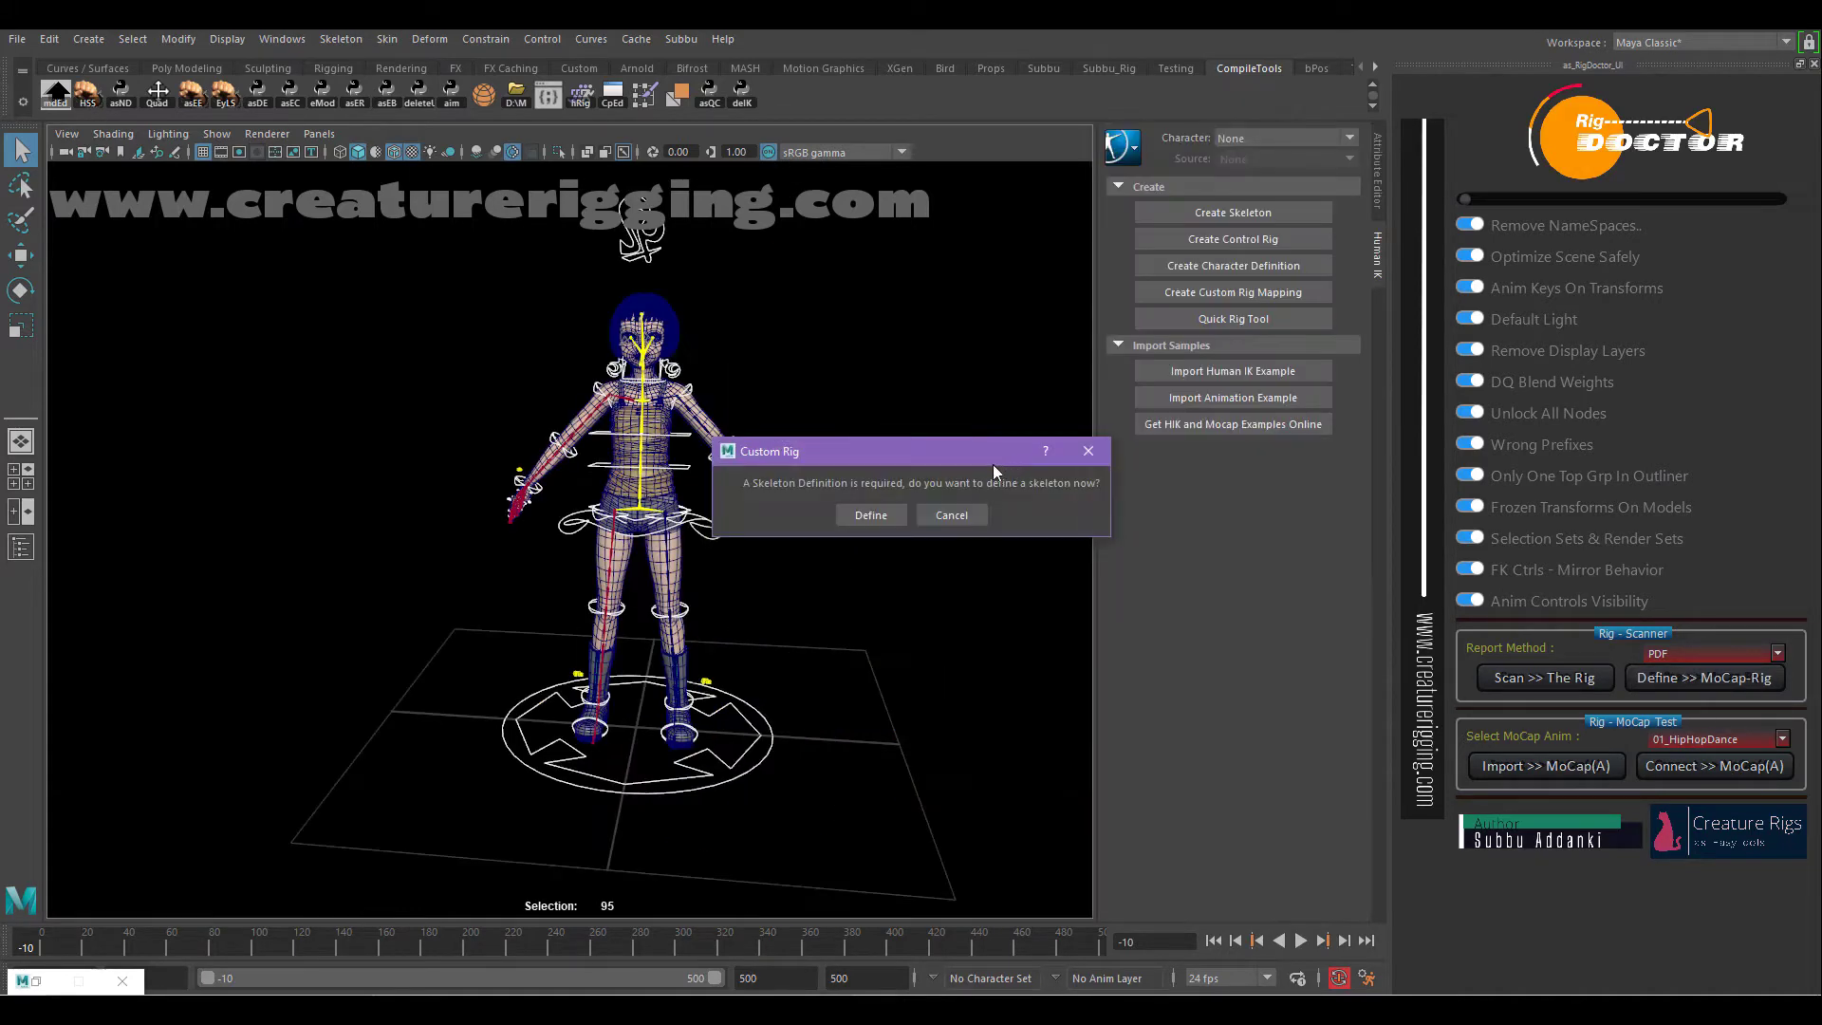
# - Define the mocap rig as HumanIK Character1, convert A-pose to T-pose, and show the definition map
pyautogui.click(866, 513)
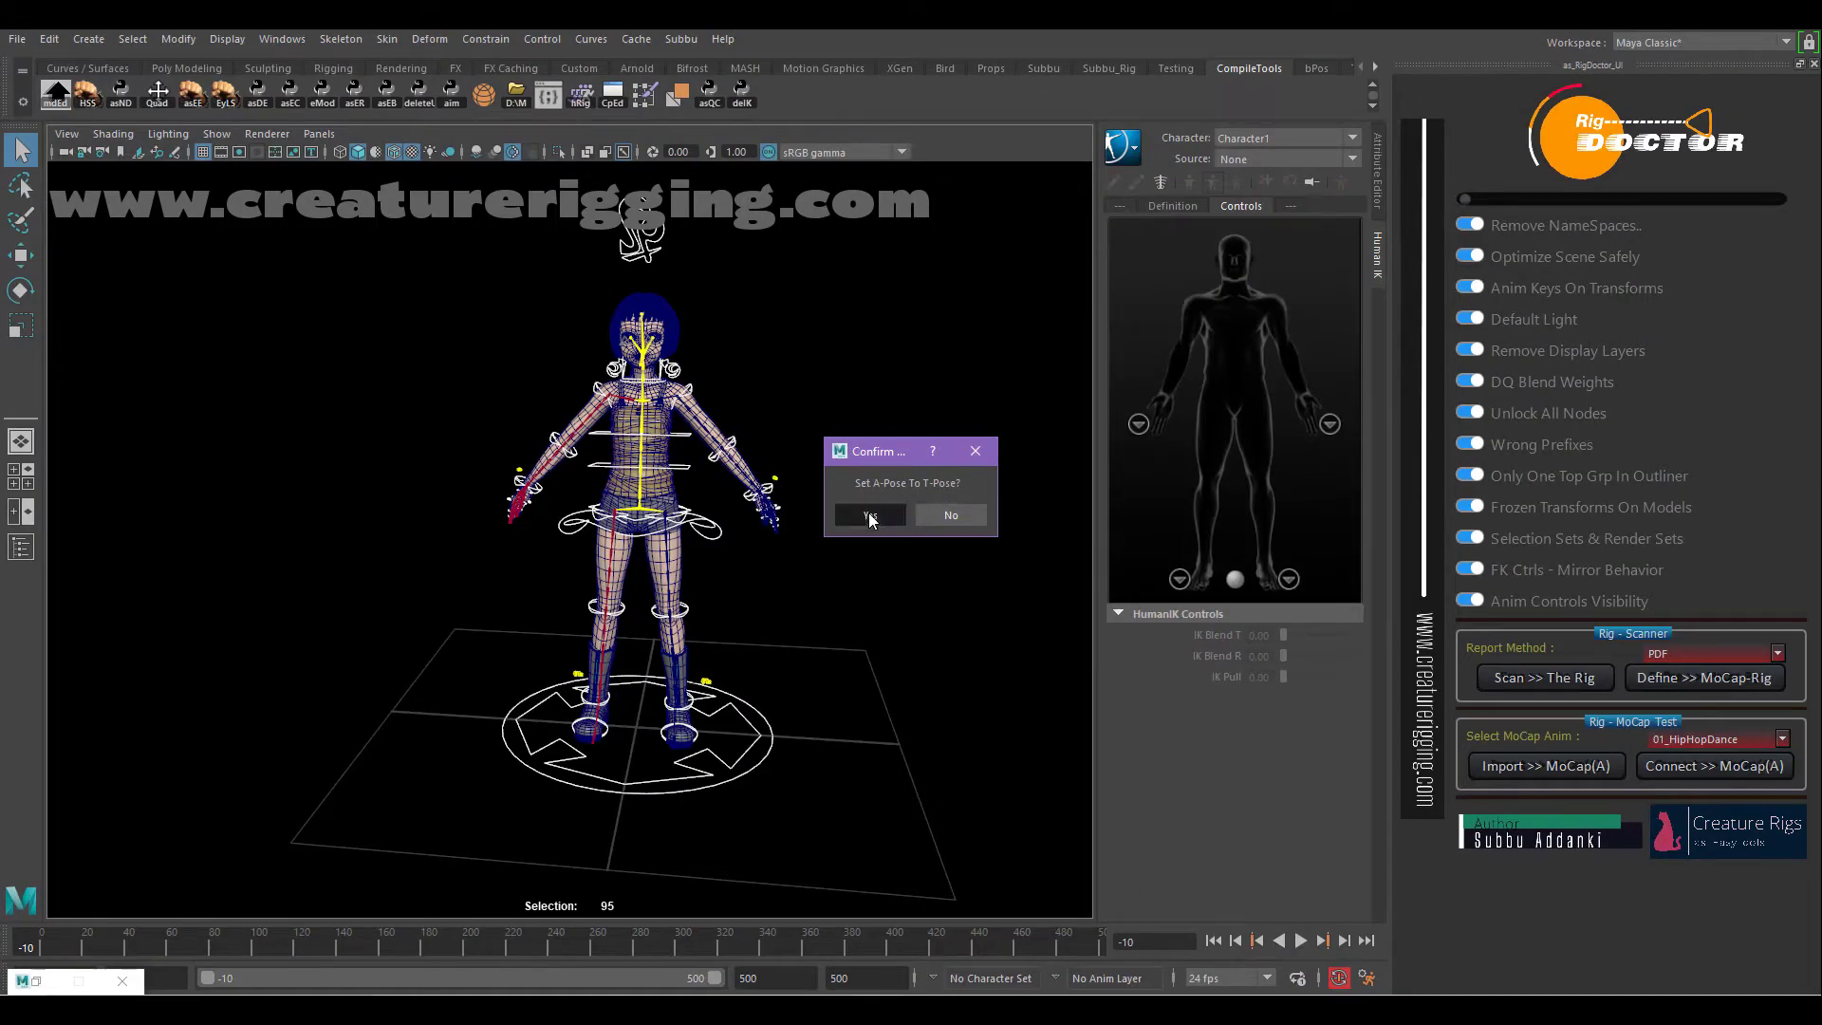
pyautogui.click(868, 514)
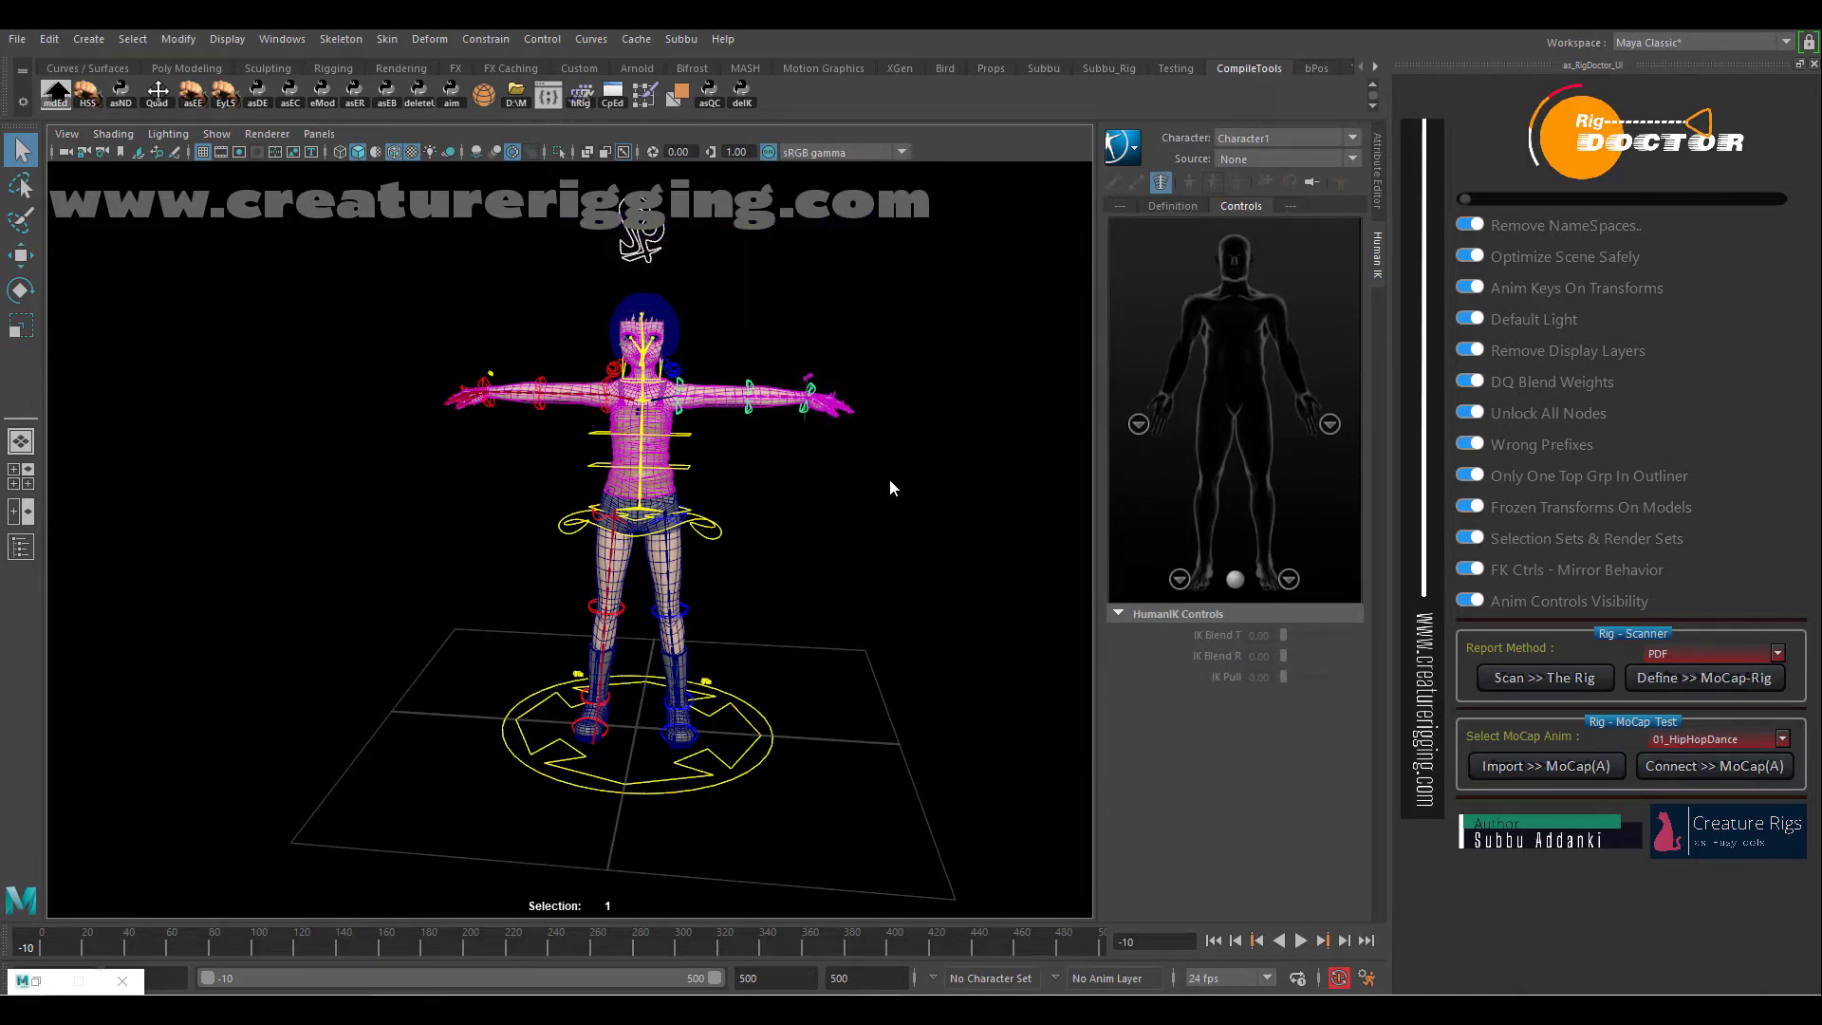
pyautogui.click(890, 480)
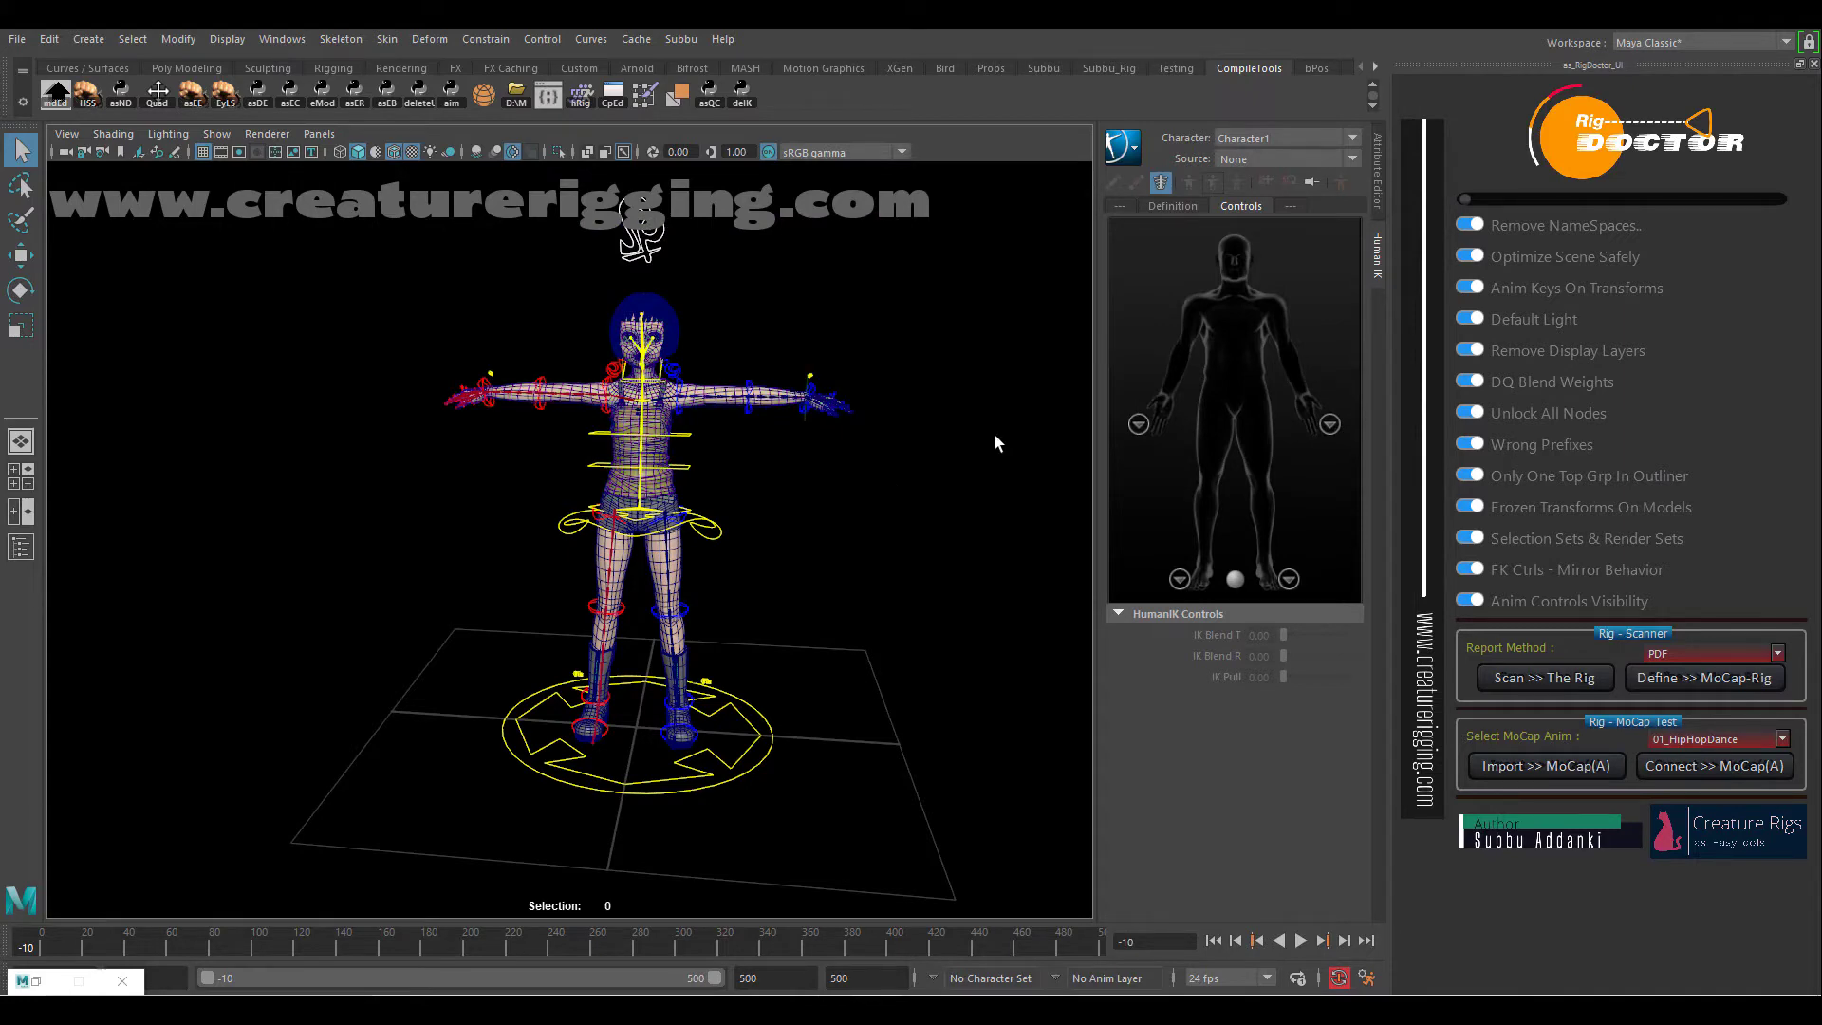
pyautogui.click(1177, 205)
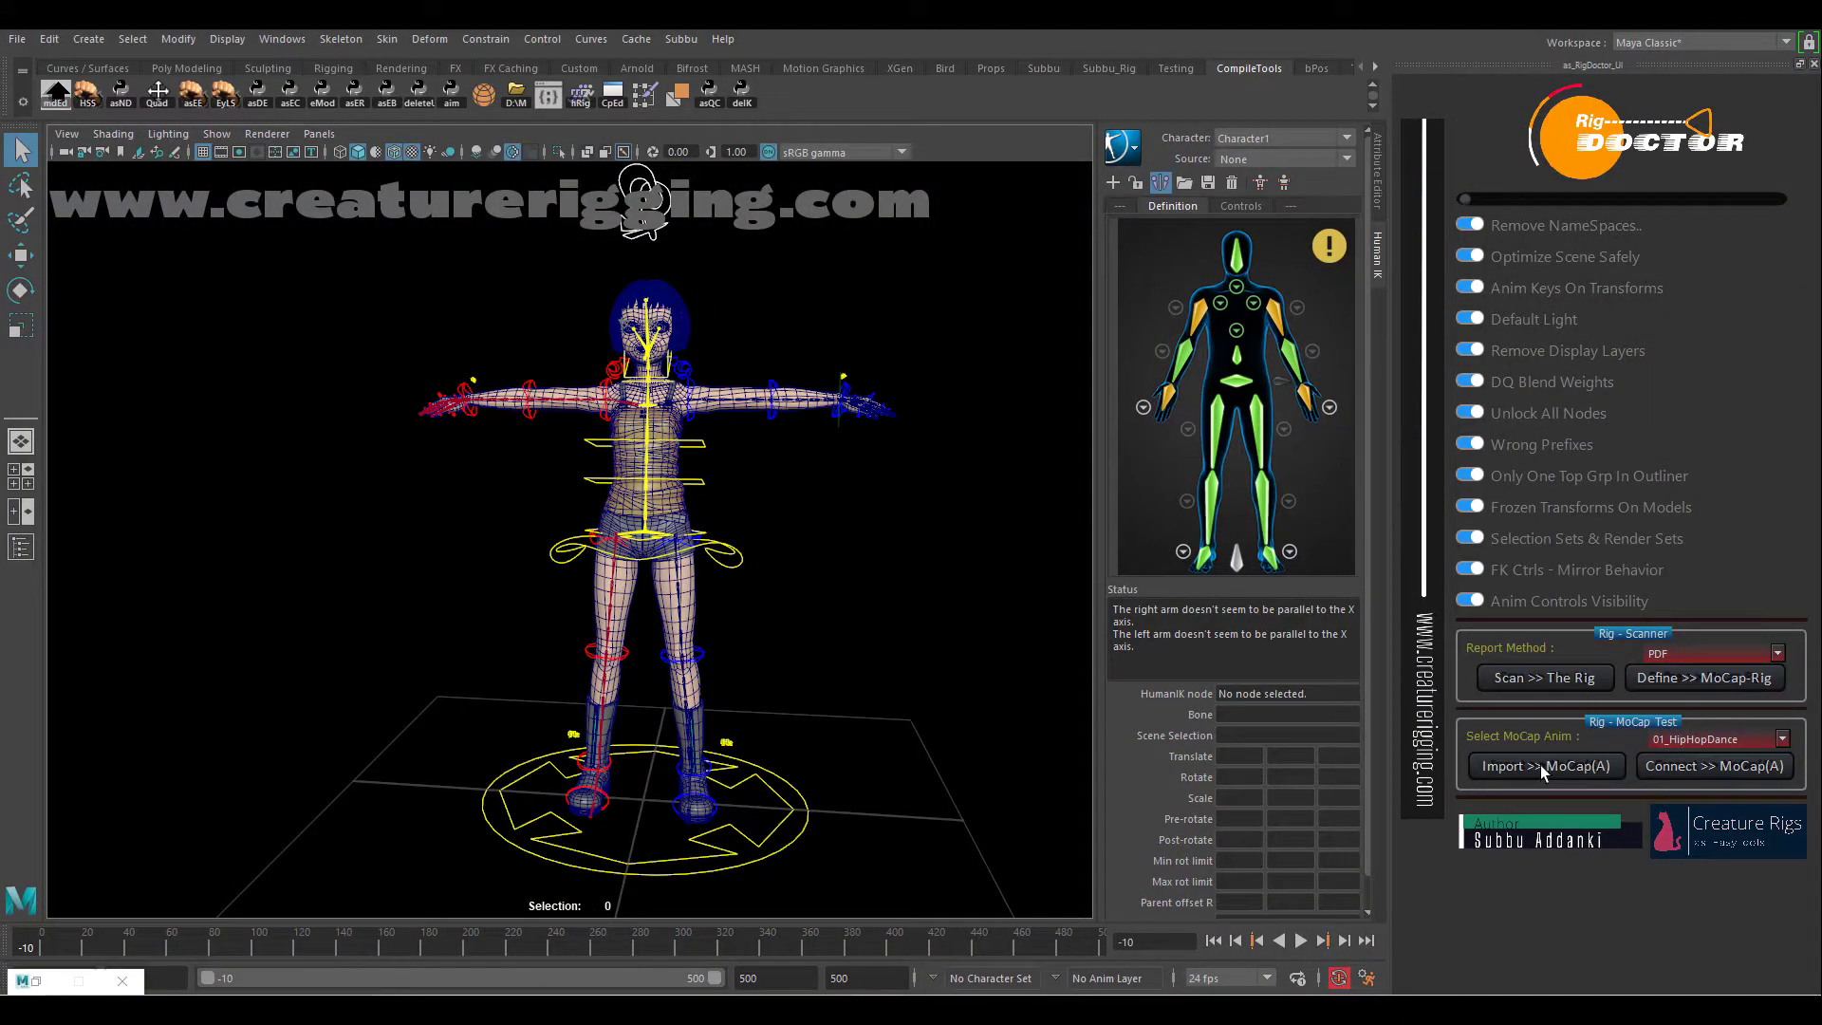
pyautogui.click(1690, 741)
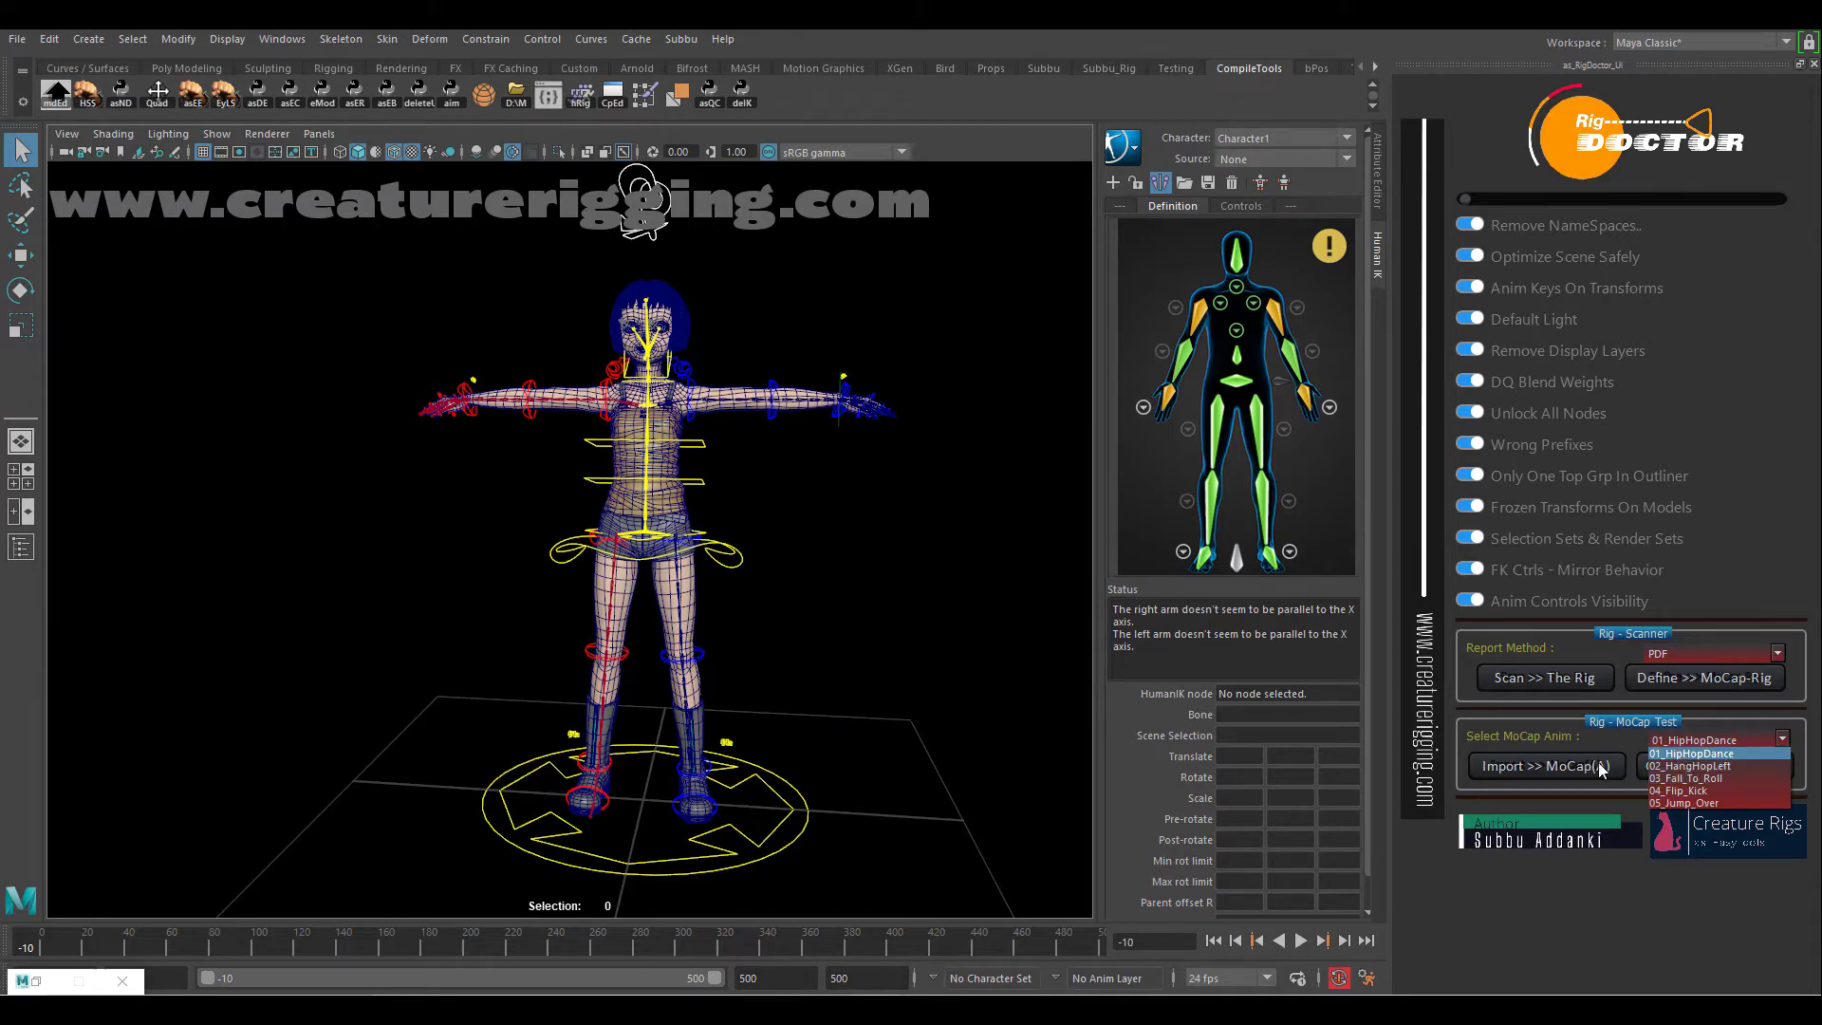
pyautogui.click(1520, 794)
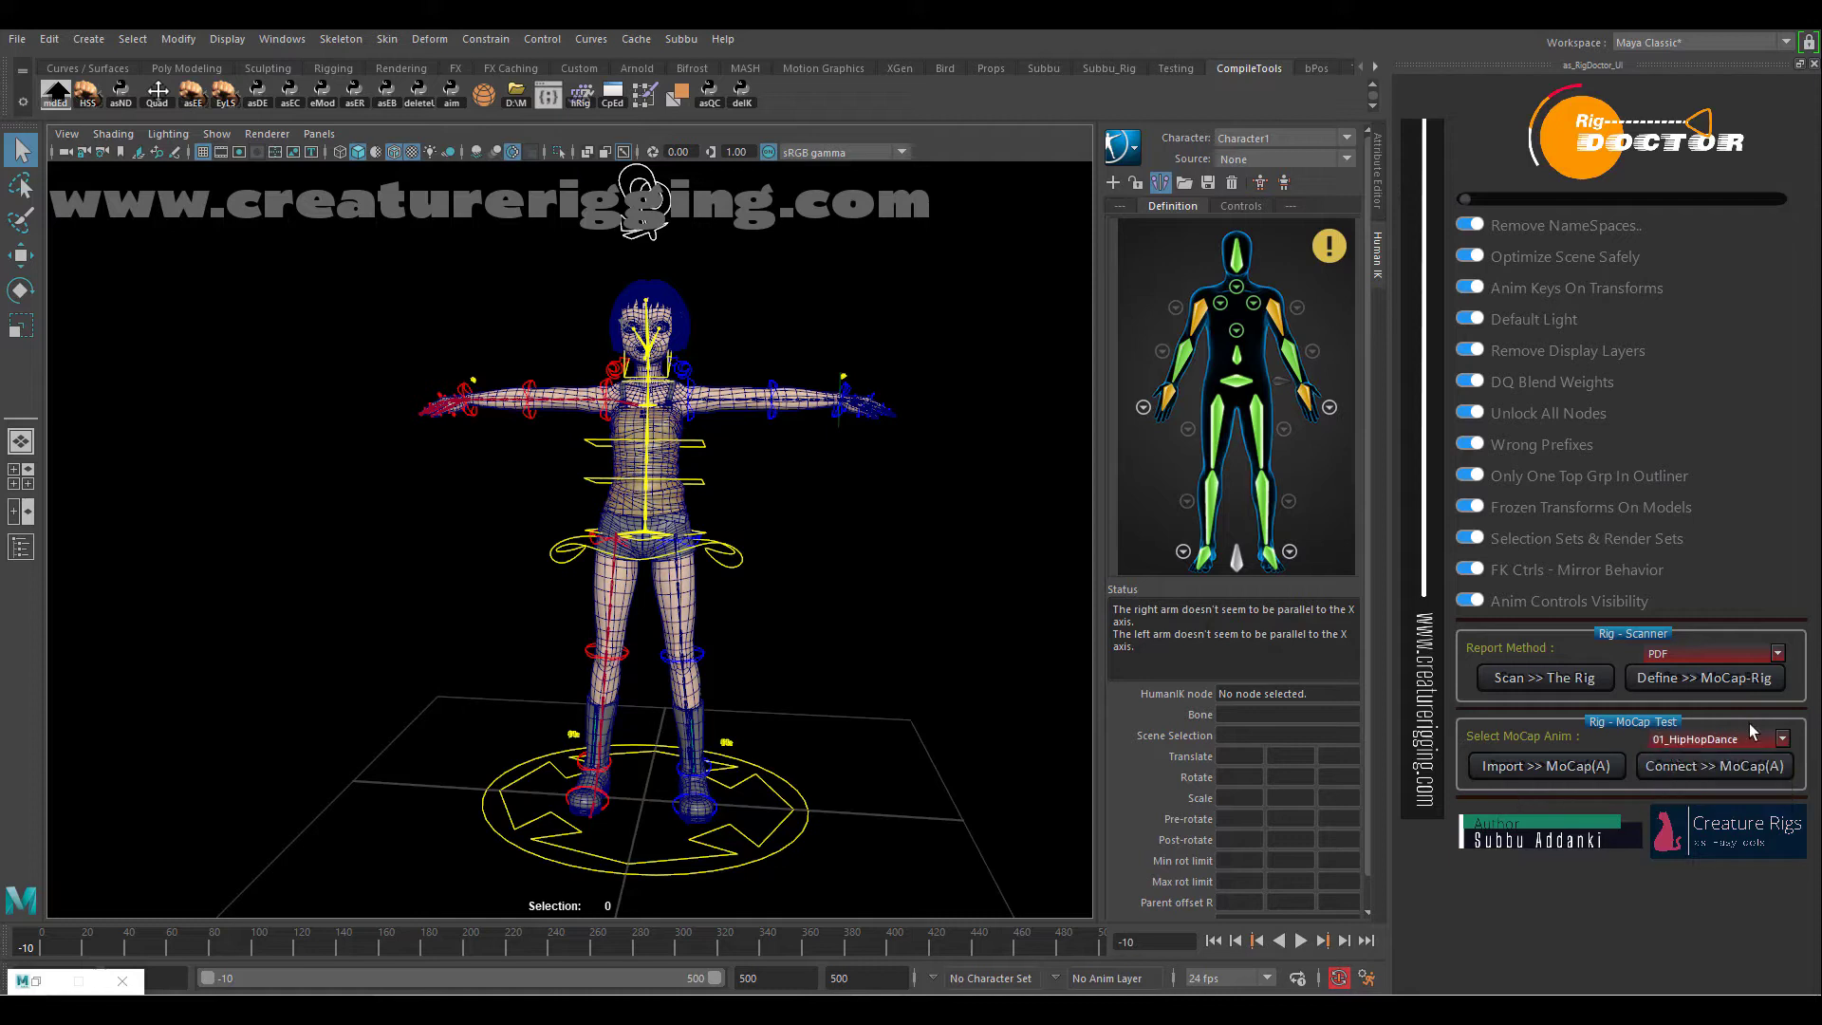
# - Import the 01_HipHopDance mocap and scrub the timeline through frames 64 and 180
pyautogui.click(1518, 766)
pyautogui.click(744, 326)
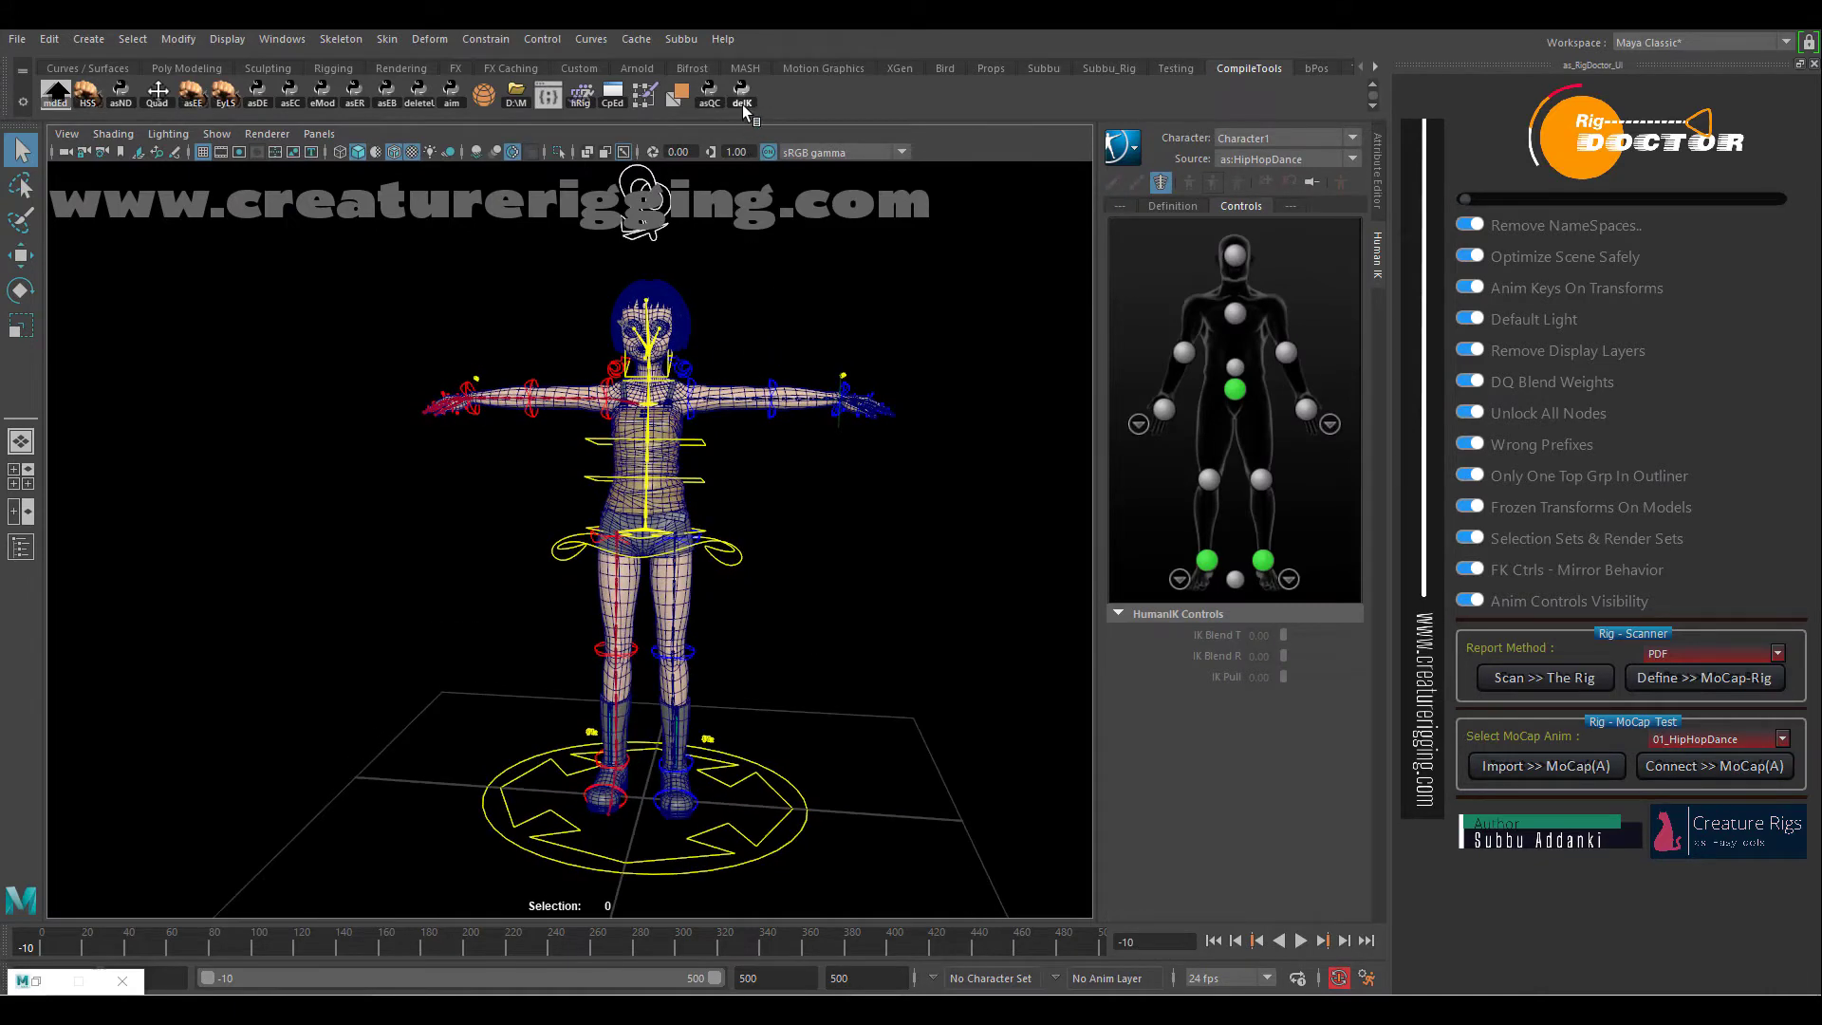
pyautogui.moveTo(126, 941); pyautogui.dragTo(180, 944)
pyautogui.keyDown('alt'); pyautogui.moveTo(934, 611); pyautogui.dragTo(906, 517); pyautogui.keyUp('alt')
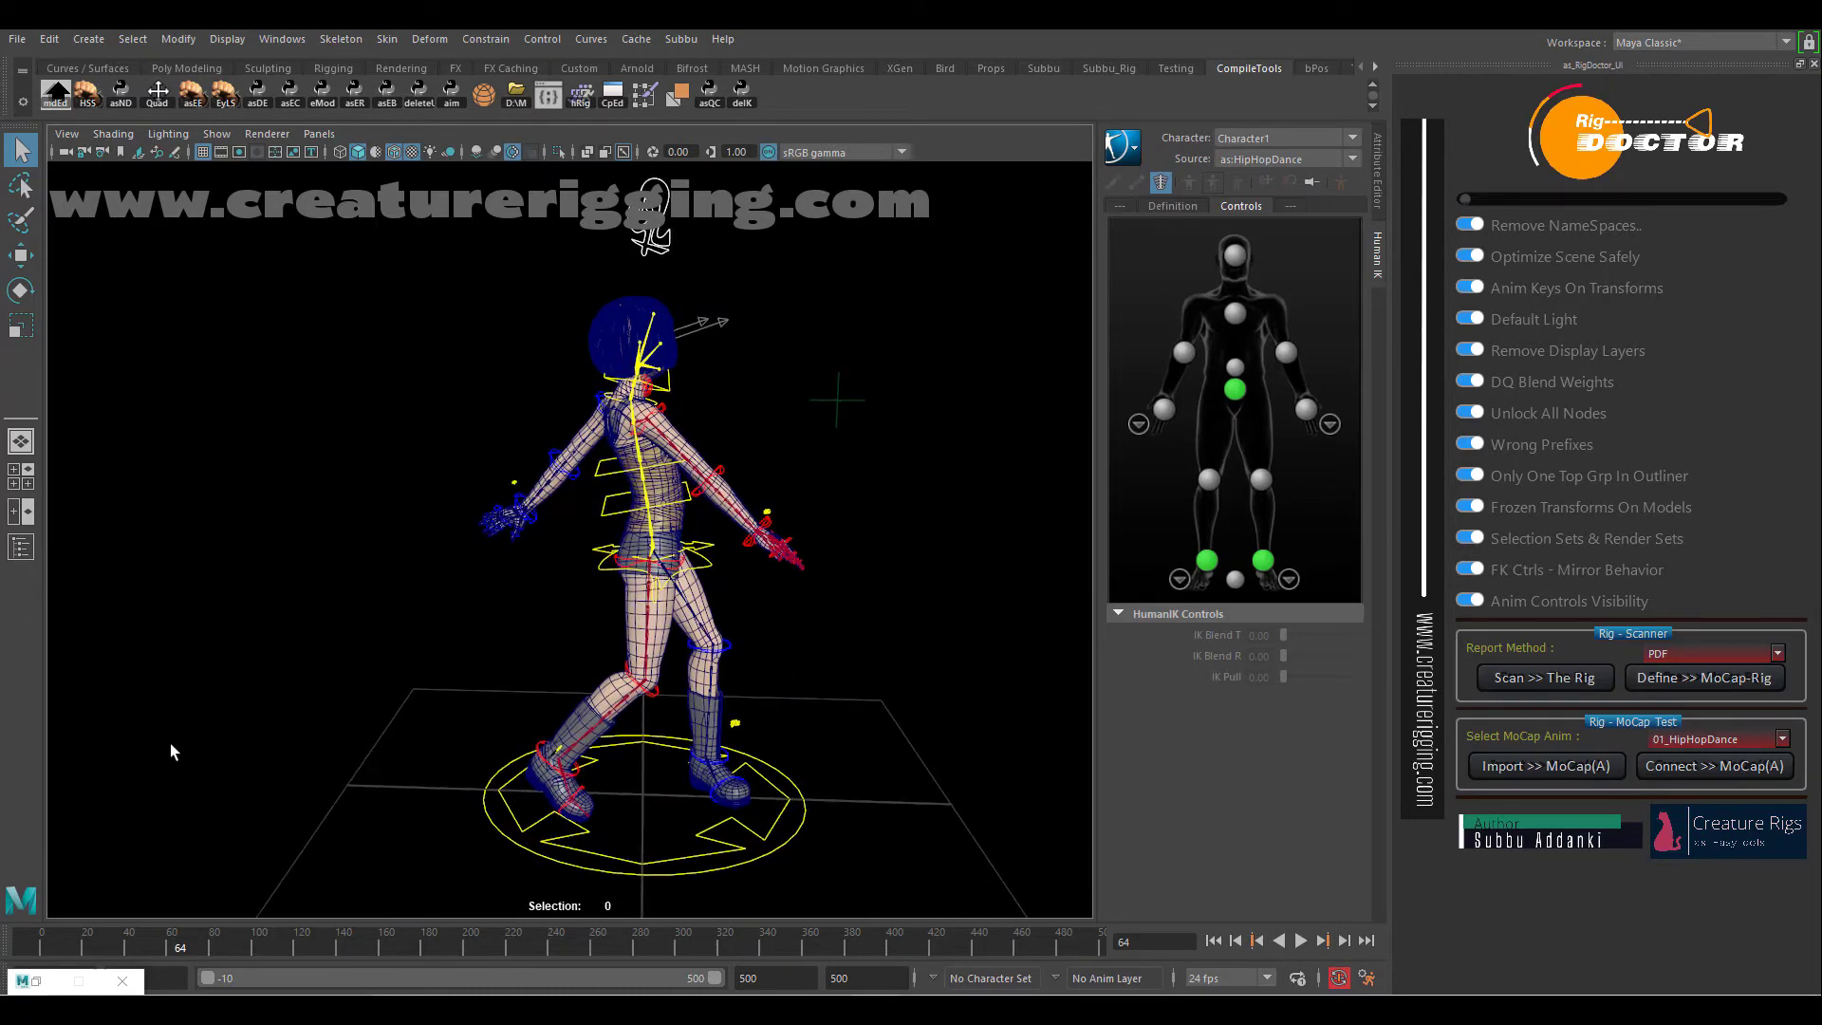
pyautogui.moveTo(171, 943); pyautogui.dragTo(655, 922)
# - Play the dance from the start, stop at frame 128, and orbit to inspect the pose
pyautogui.click(1213, 940)
pyautogui.click(1301, 940)
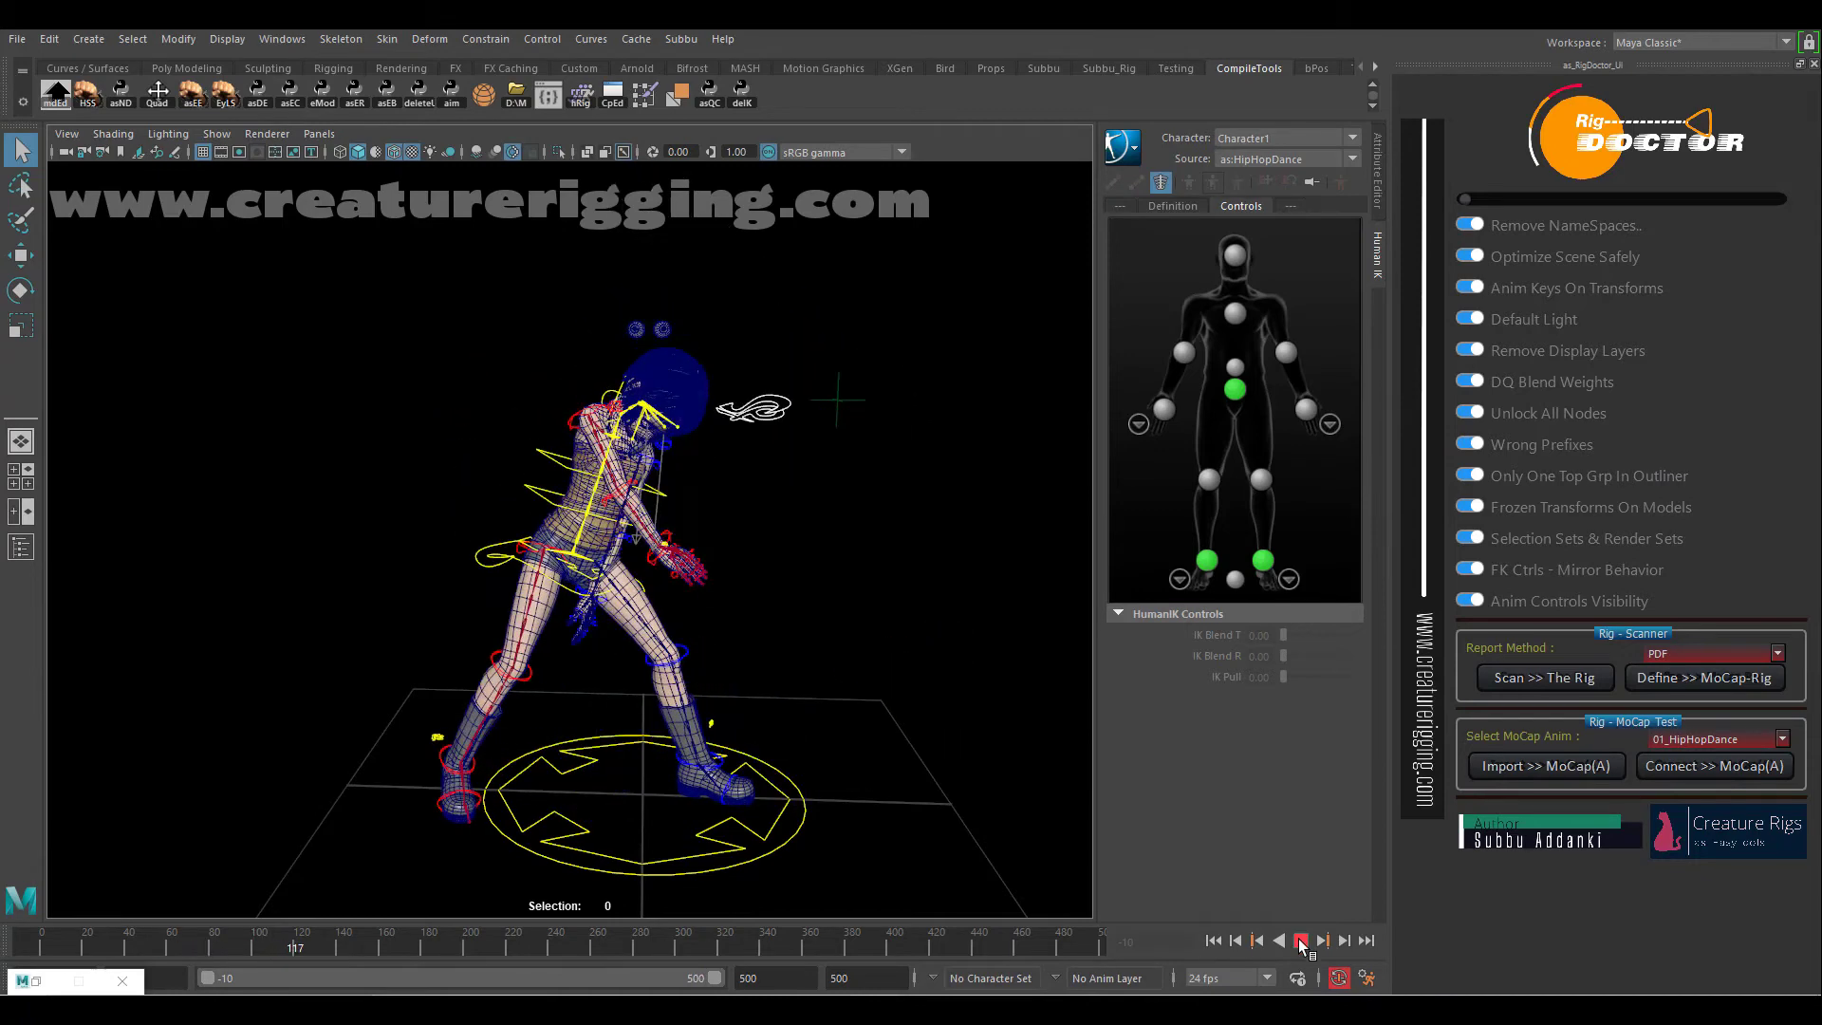
pyautogui.click(1301, 941)
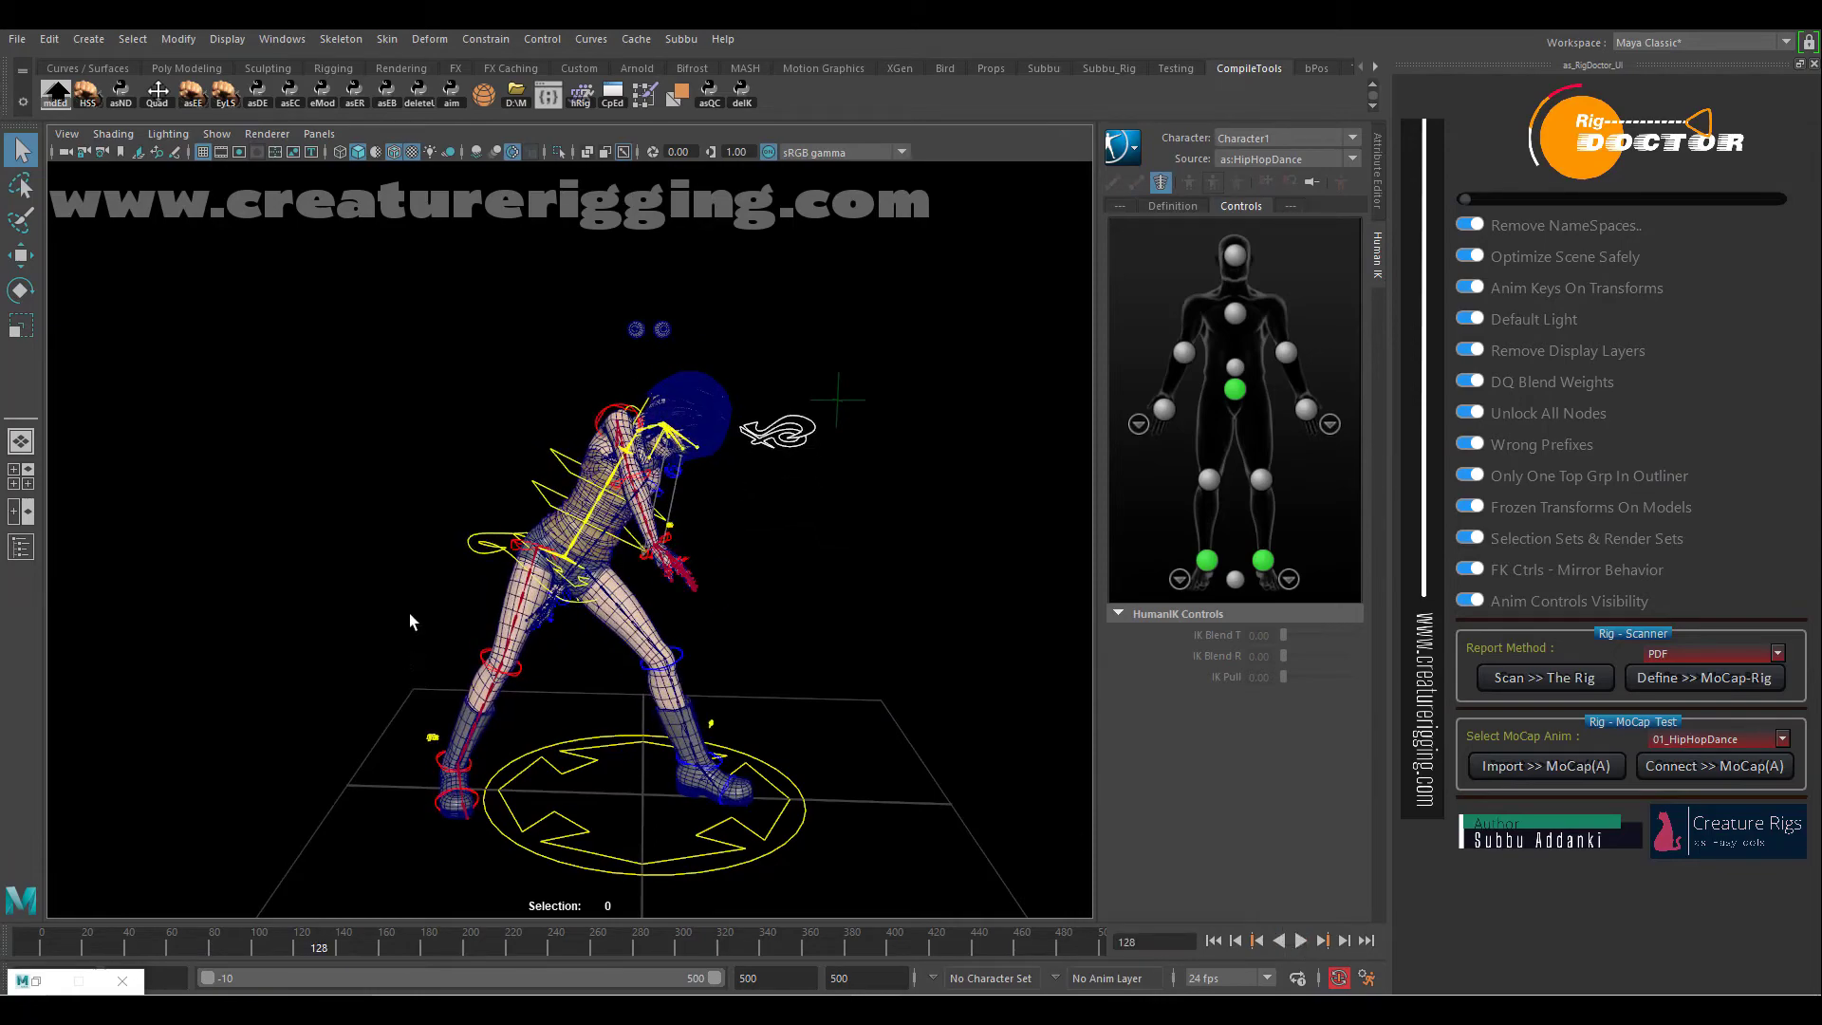
pyautogui.keyDown('alt'); pyautogui.moveTo(413, 621); pyautogui.dragTo(565, 397); pyautogui.keyUp('alt')
pyautogui.scroll(5, 794, 522)
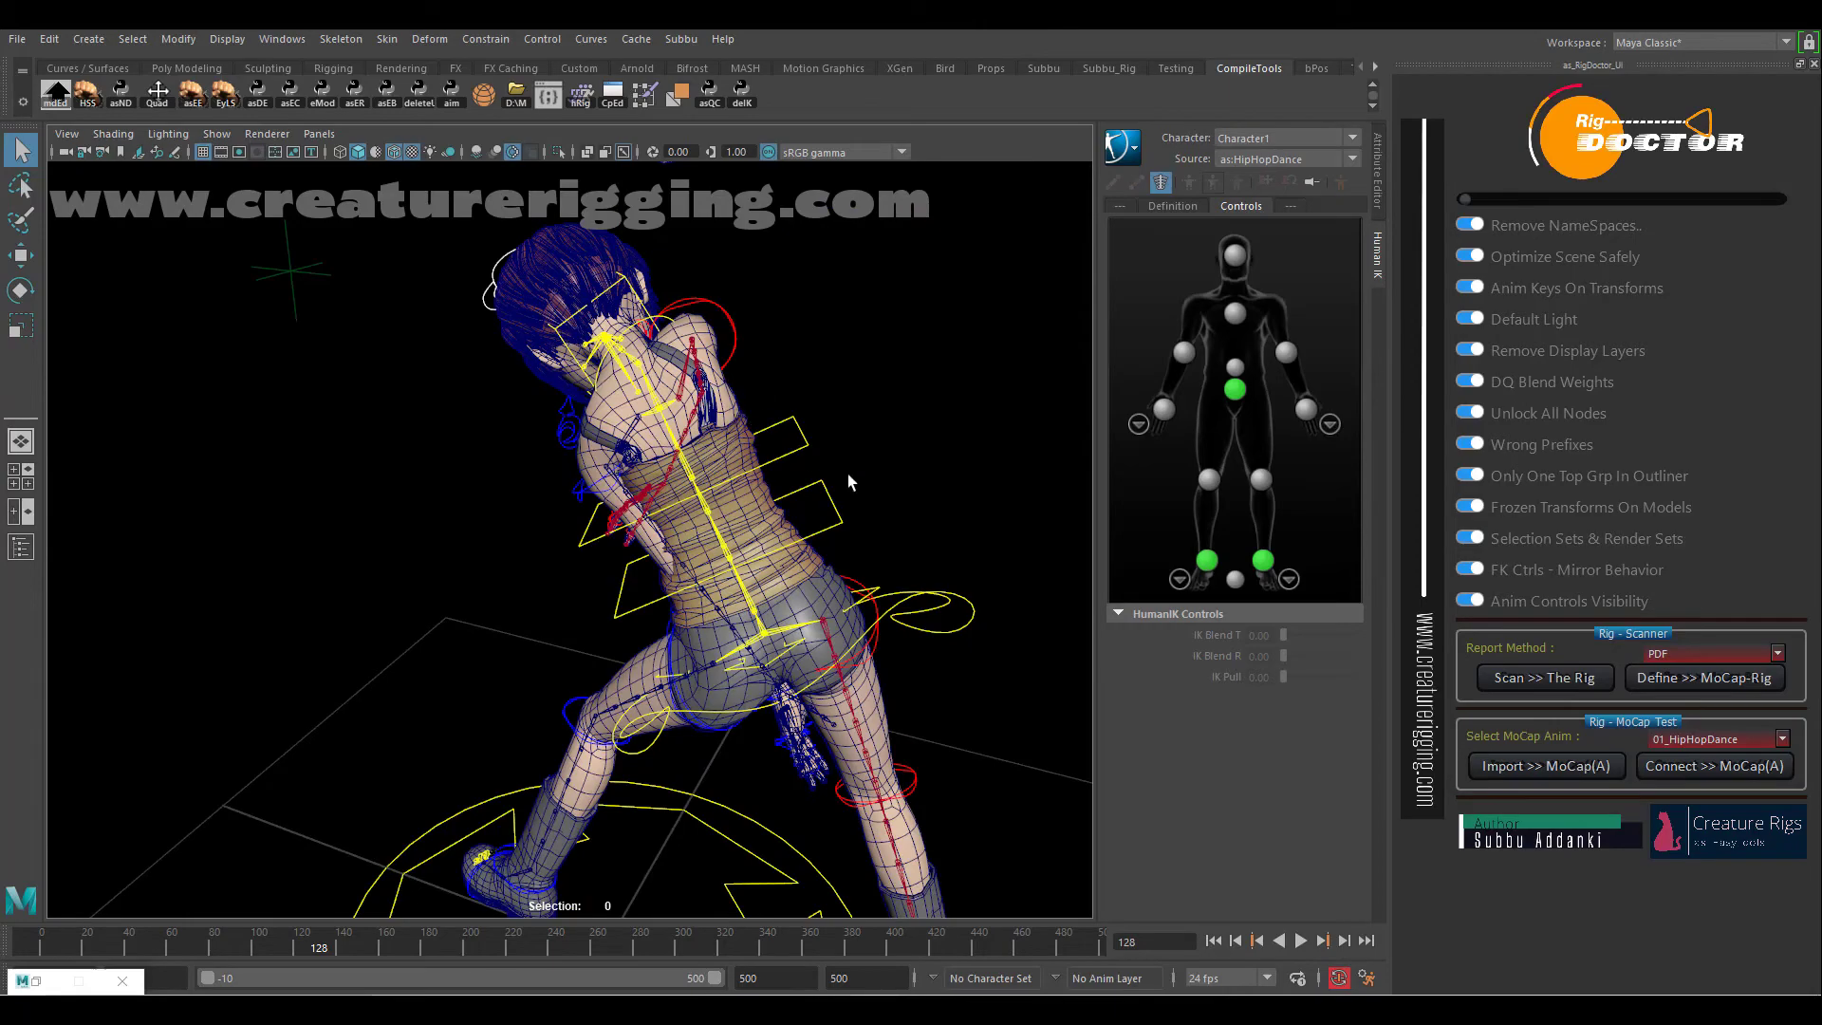
pyautogui.keyDown('alt'); pyautogui.moveTo(850, 482); pyautogui.dragTo(811, 446); pyautogui.keyUp('alt')
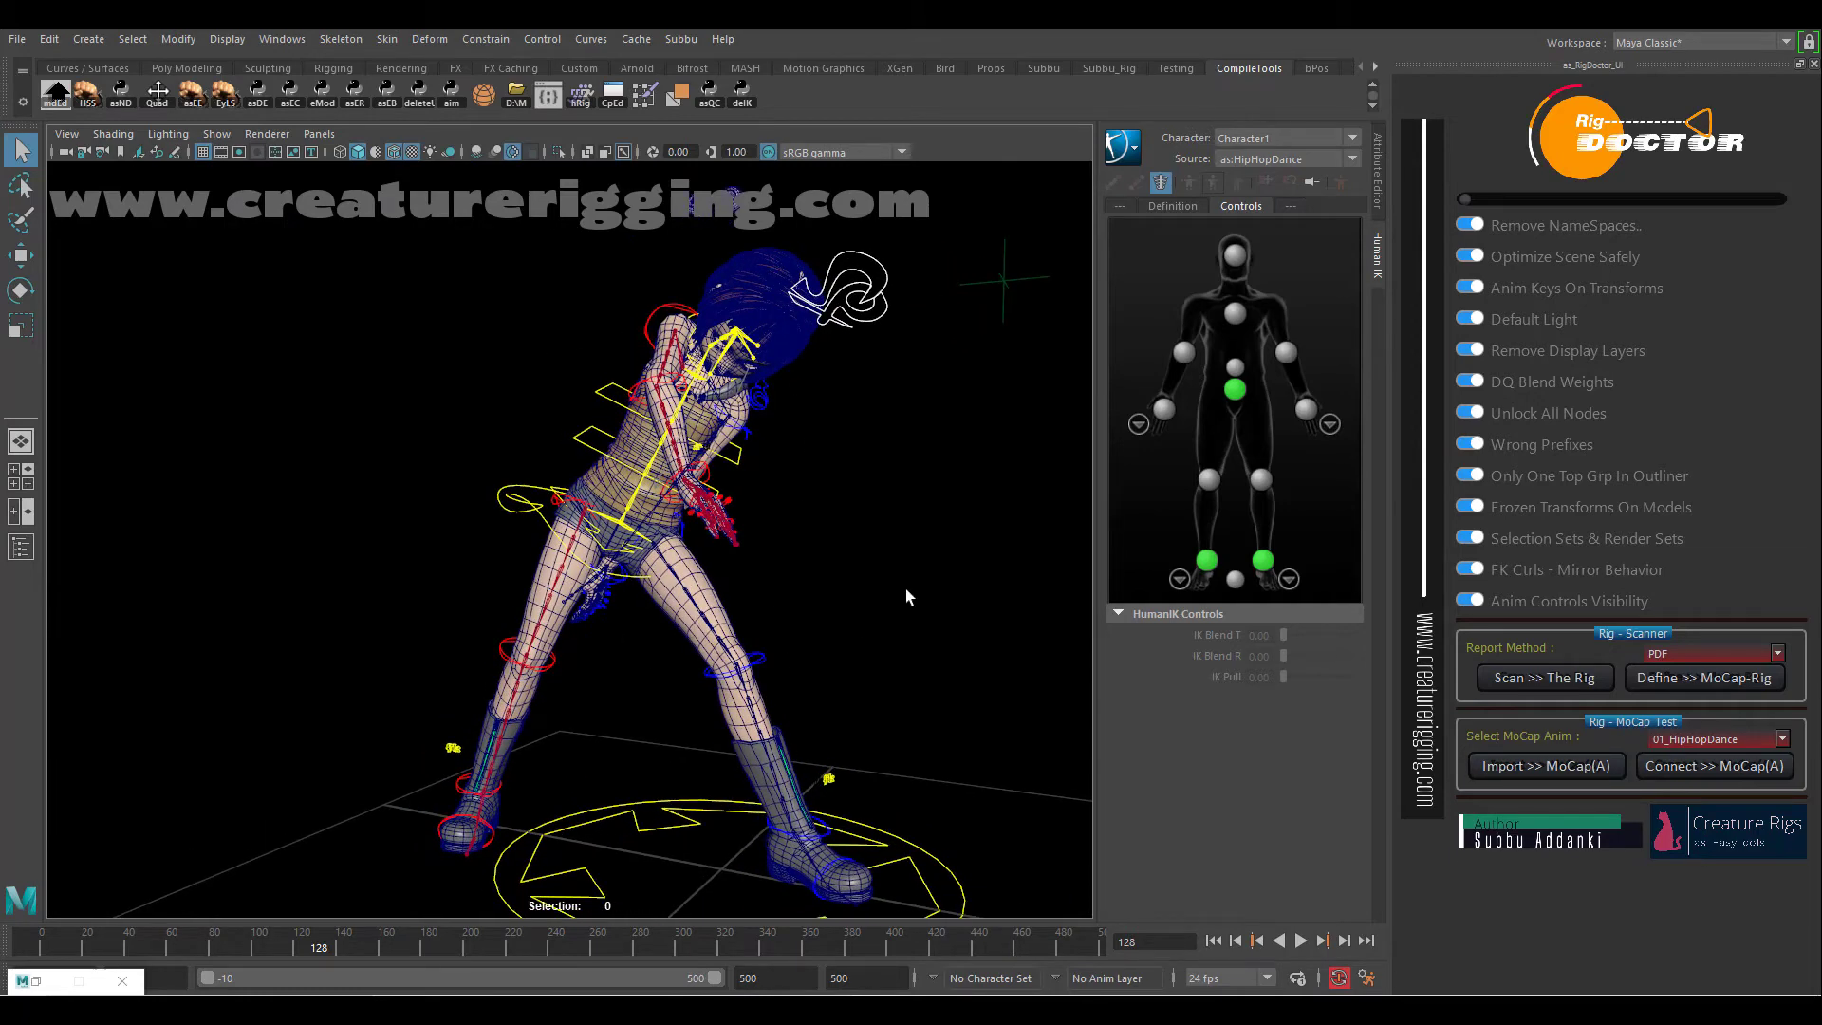